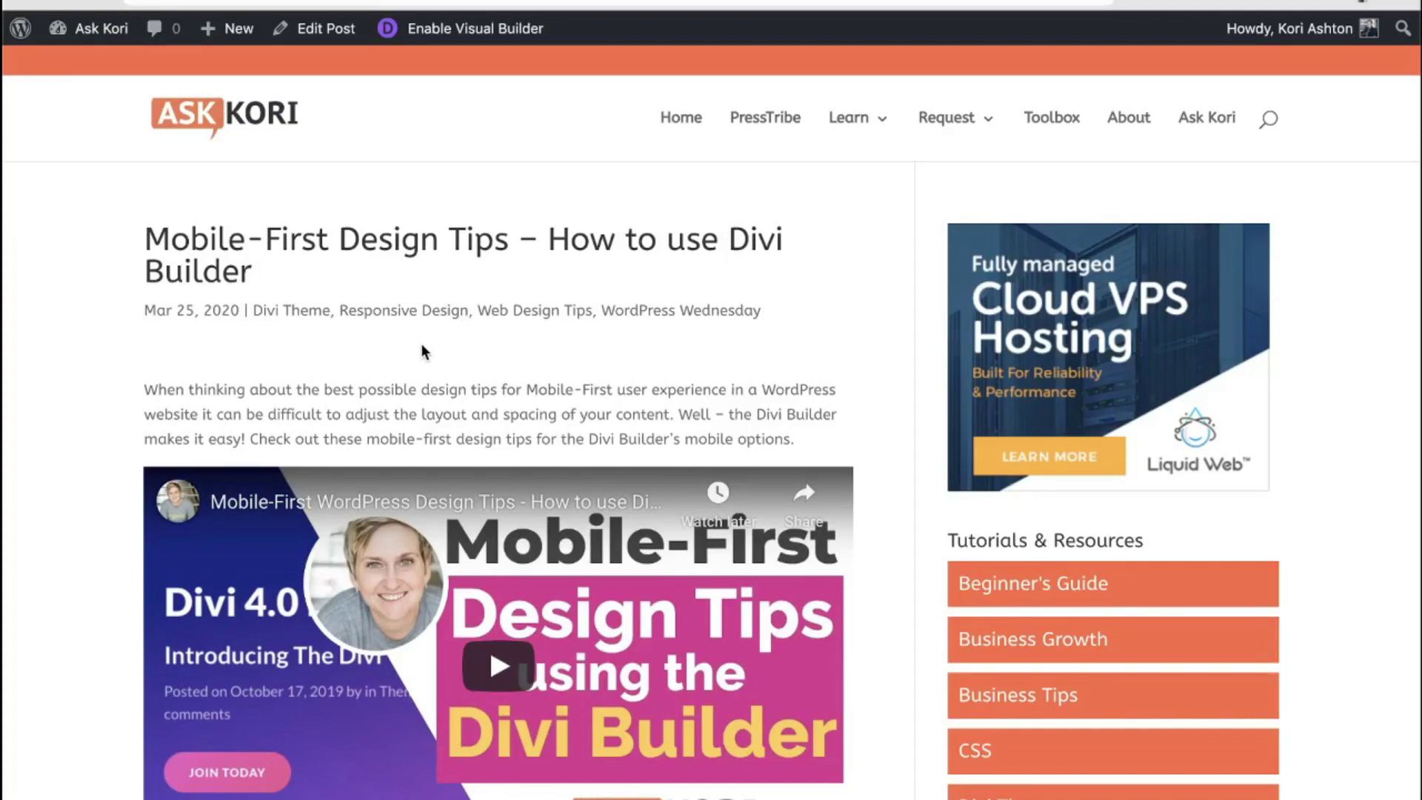
Step: Scroll up and down through the blog post to review its content
scroll(420, 343, down, 2)
scroll(422, 356, up, 2)
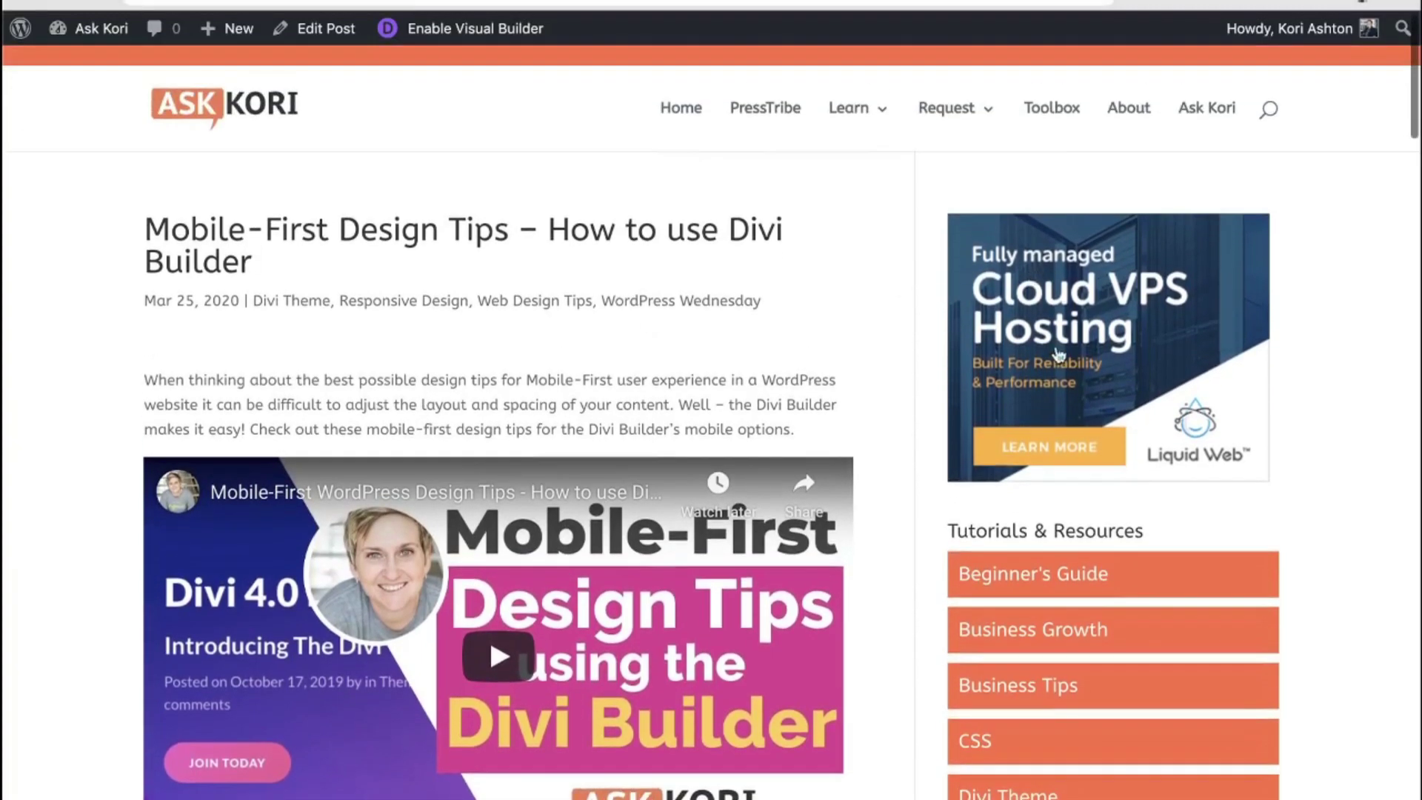
scroll(917, 539, down, 10)
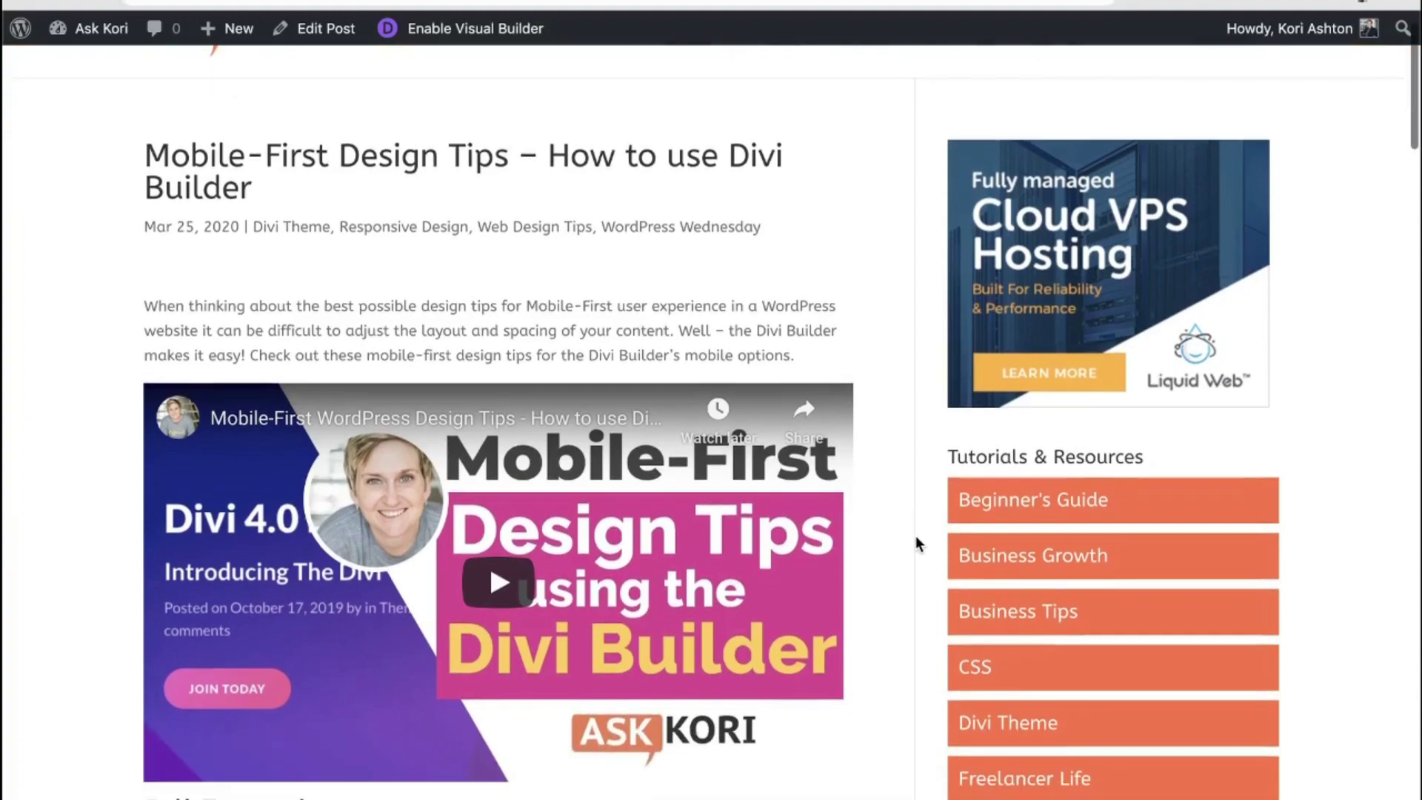
scroll(916, 543, down, 14)
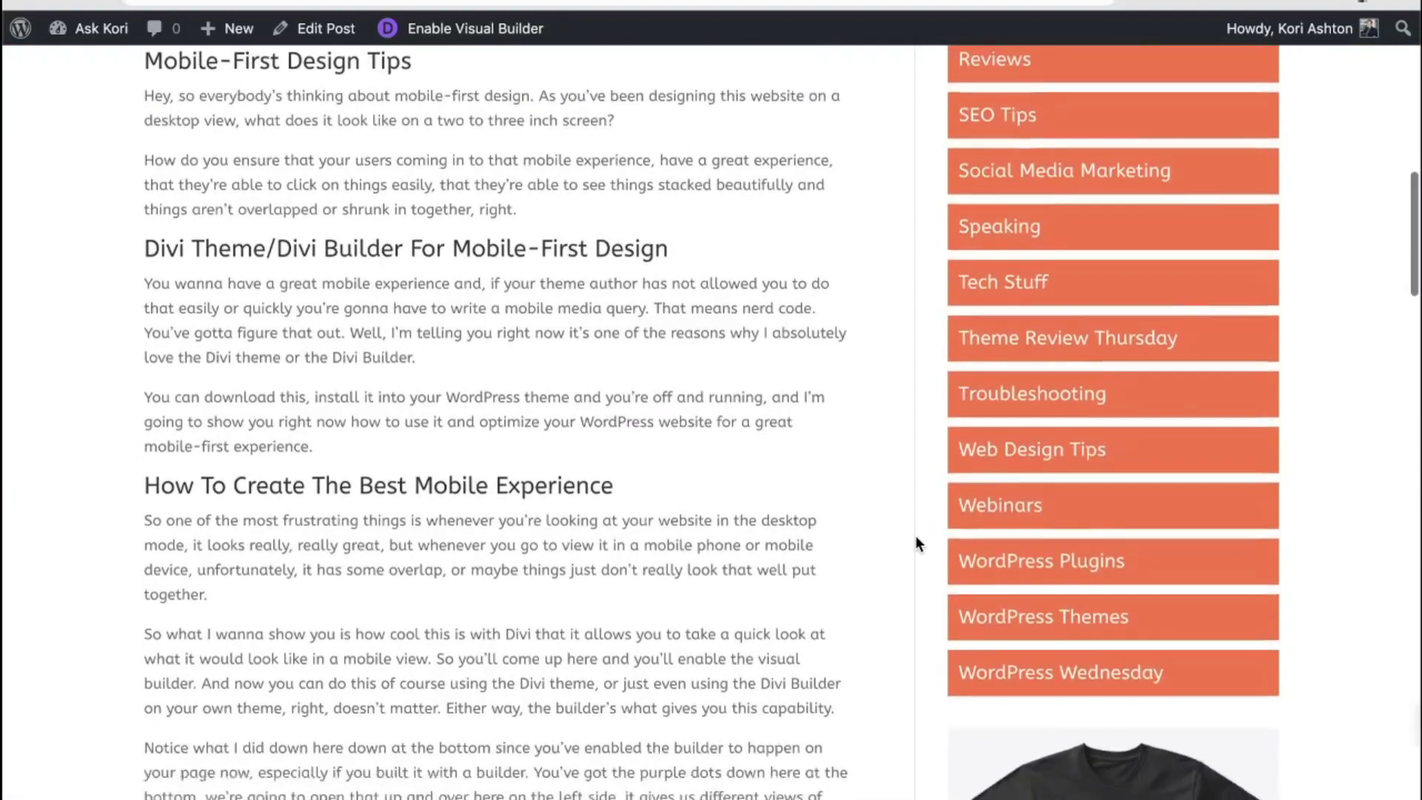
scroll(915, 544, down, 5)
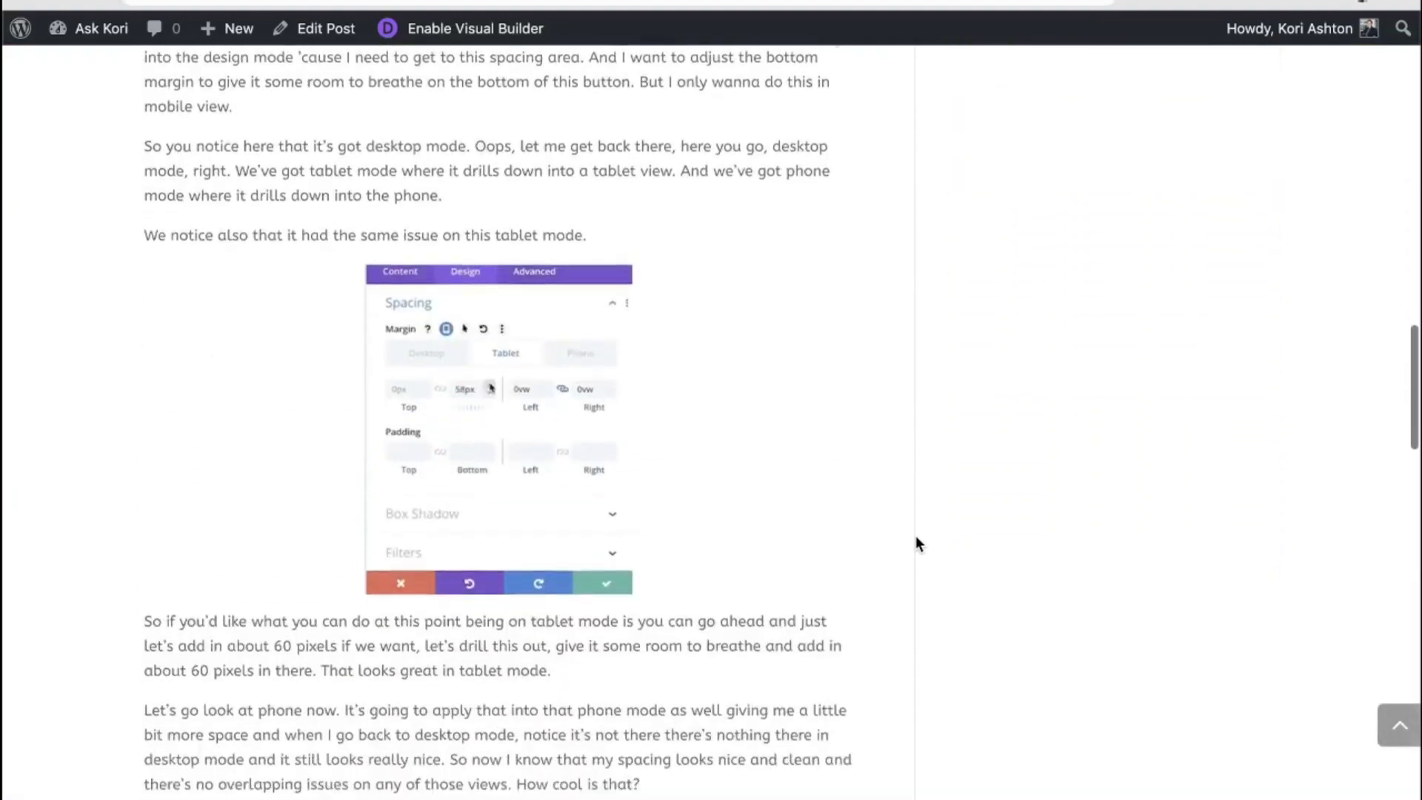
scroll(915, 545, up, 20)
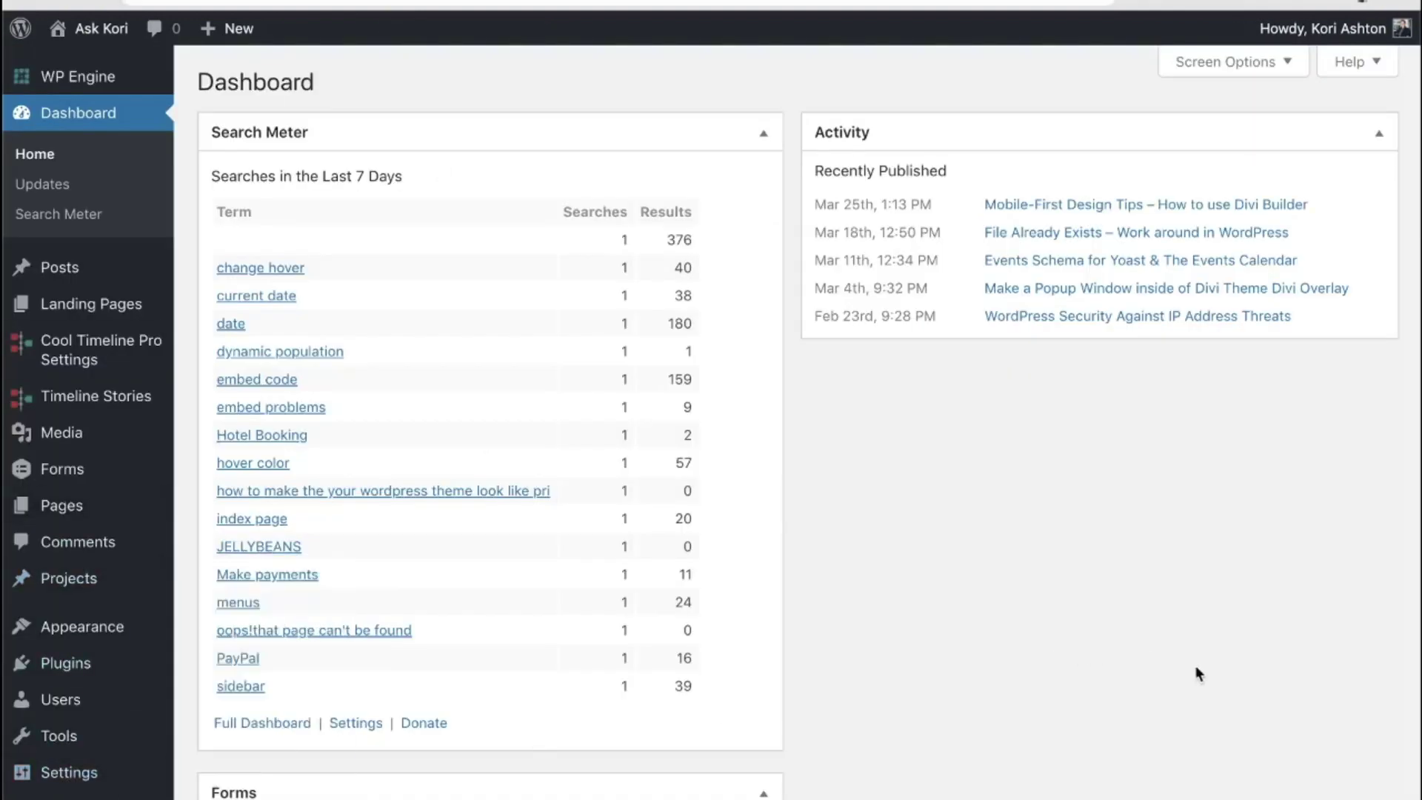
Step: Go to Divi > Divi Library to list the 37 saved layouts, rows, sections and modules
scroll(251, 709, down, 7)
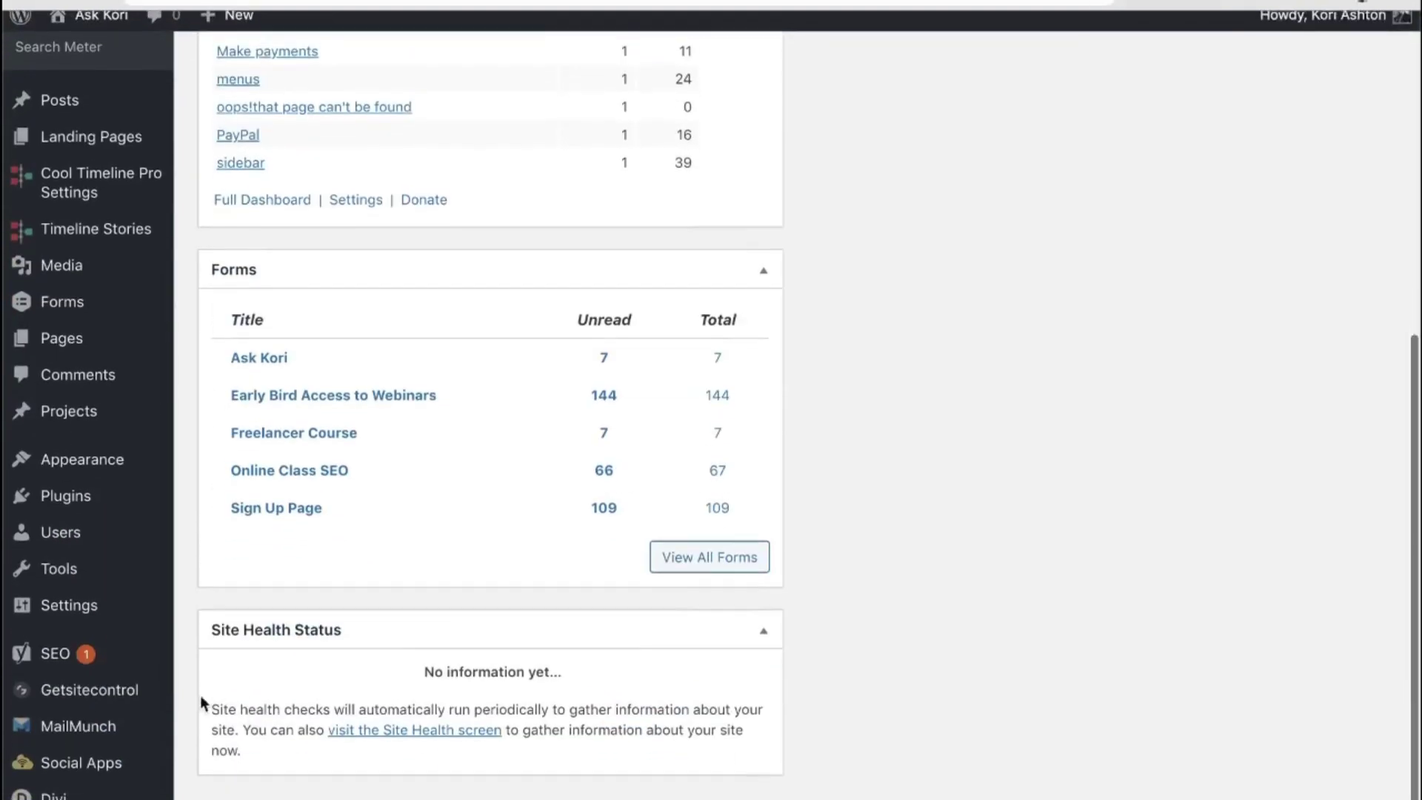
mouse_move(74, 794)
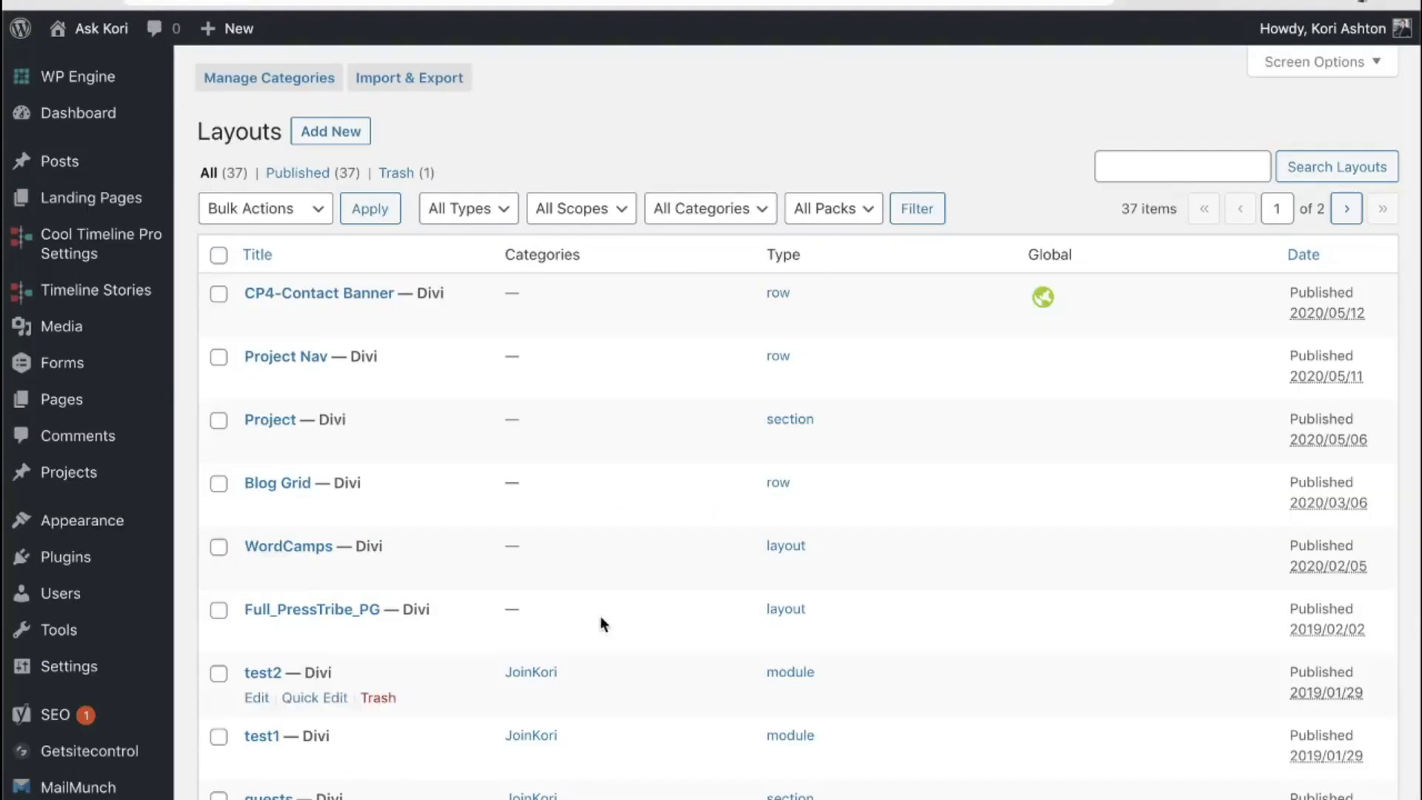
scroll(430, 553, down, 9)
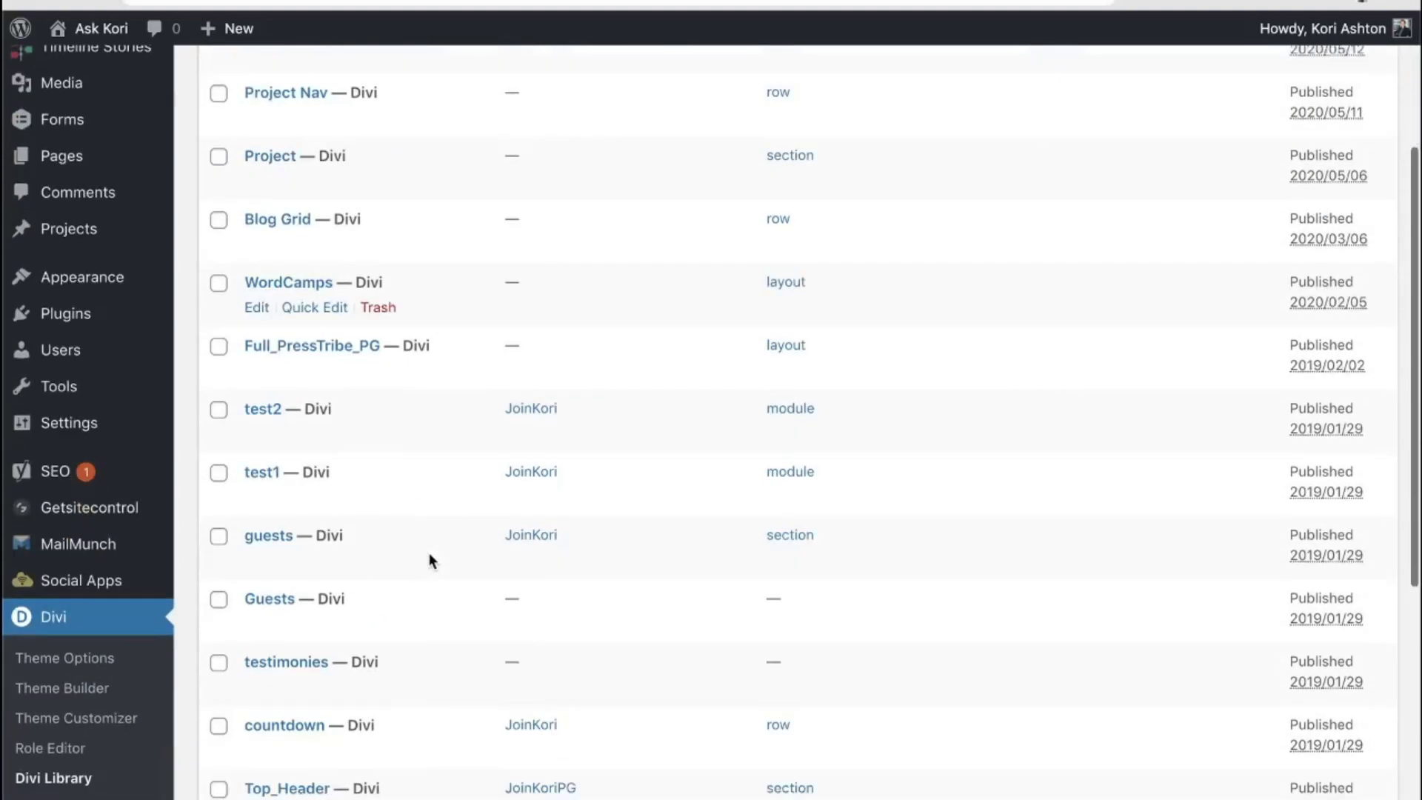
scroll(430, 561, down, 3)
scroll(429, 561, up, 12)
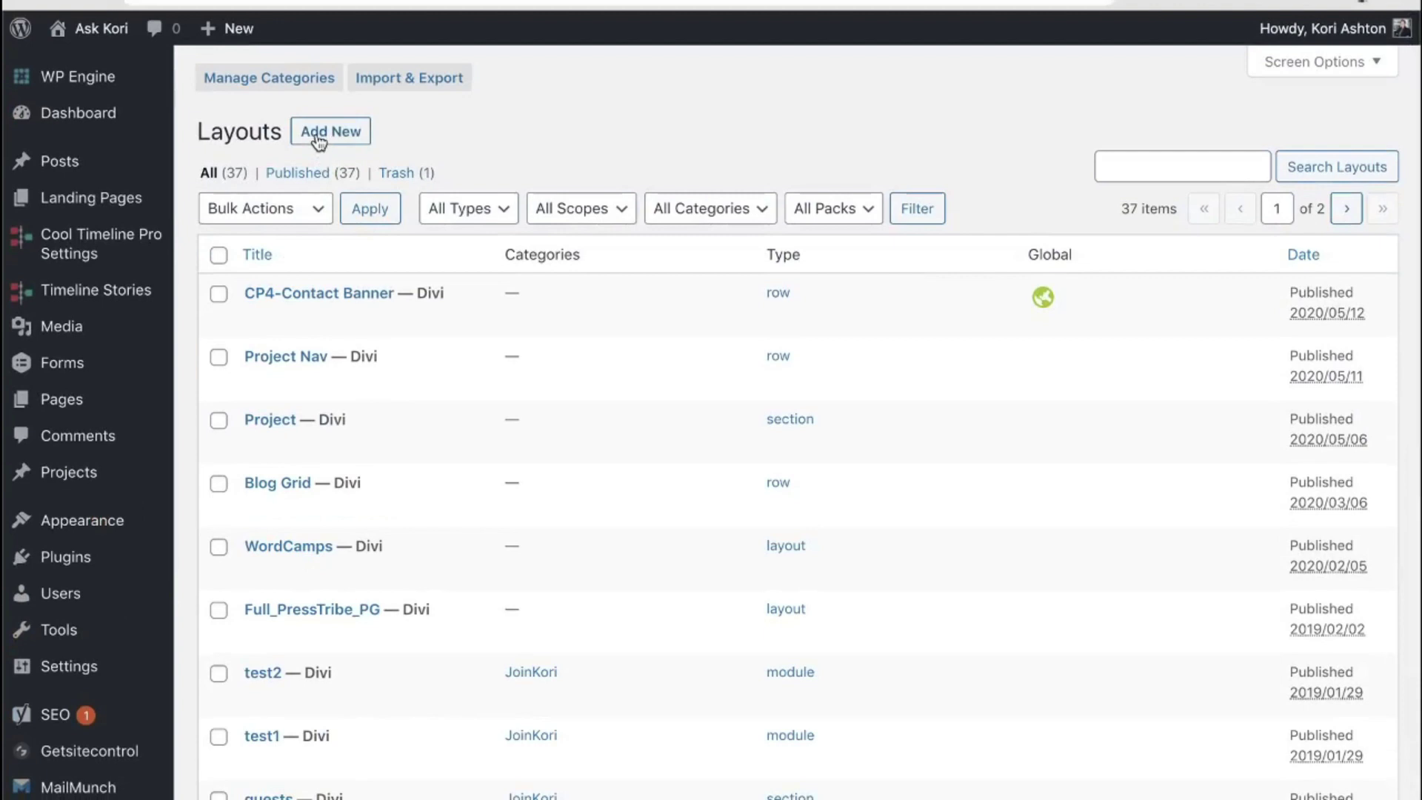
Step: Add a new library item named Widget_Sidebar_Testimonial with layout type Layout
click(319, 137)
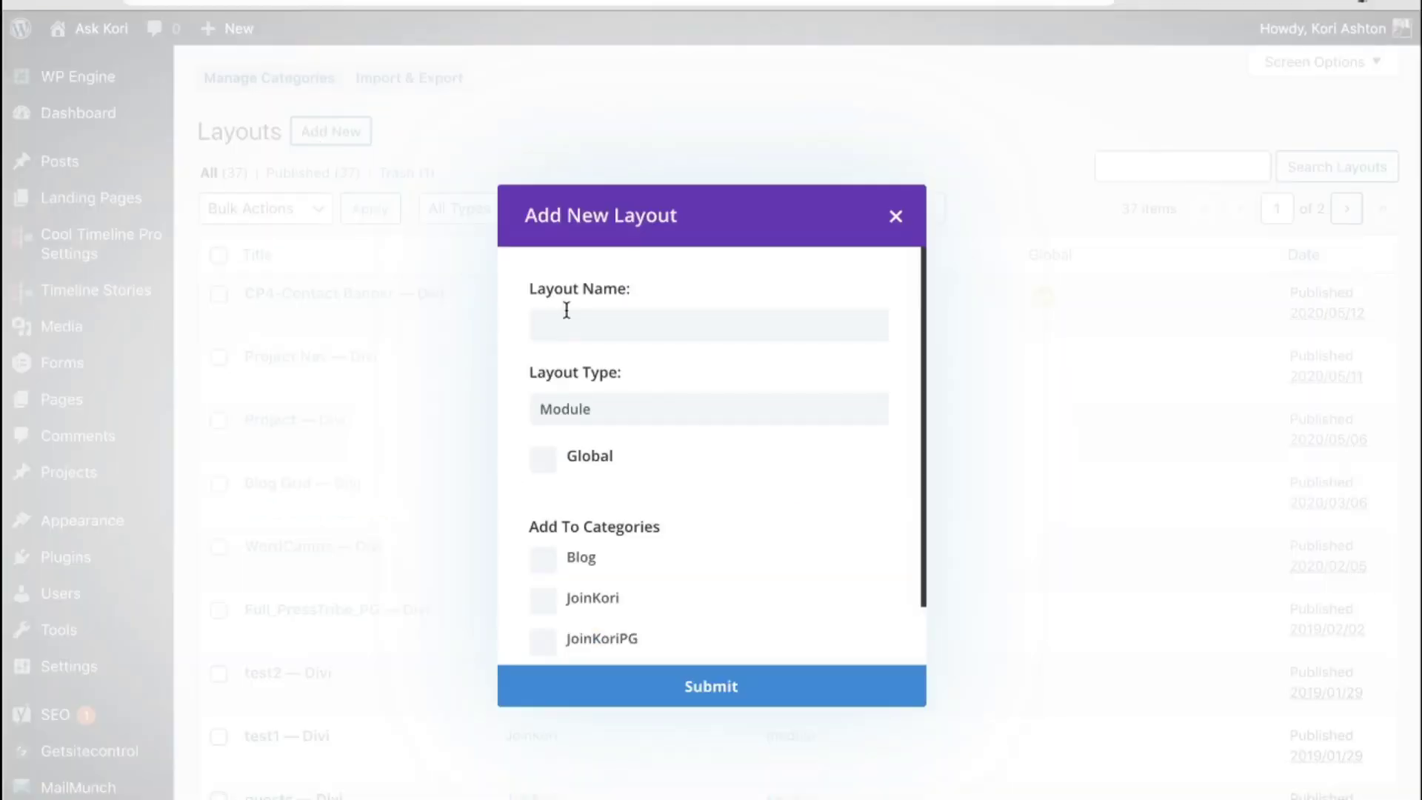
click(597, 329)
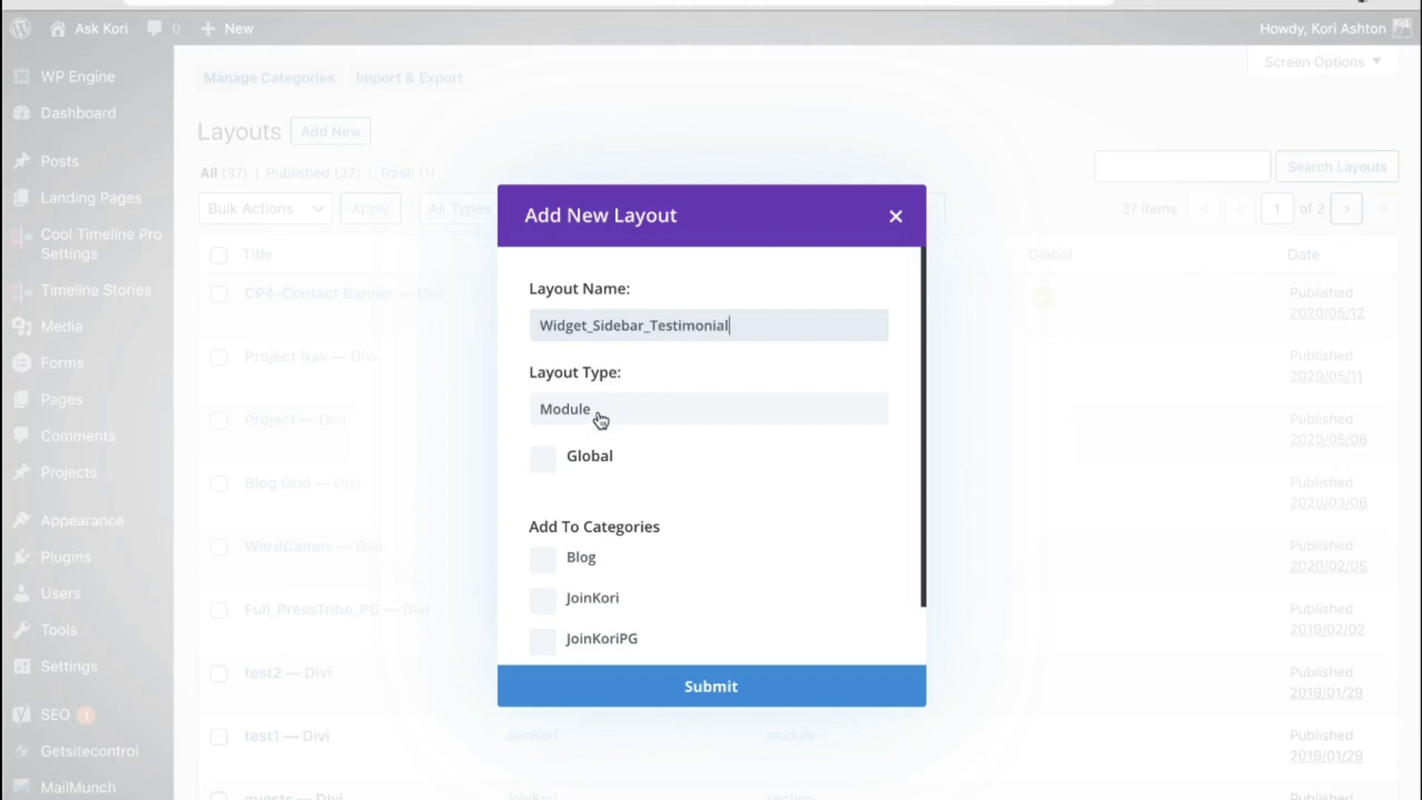
click(600, 422)
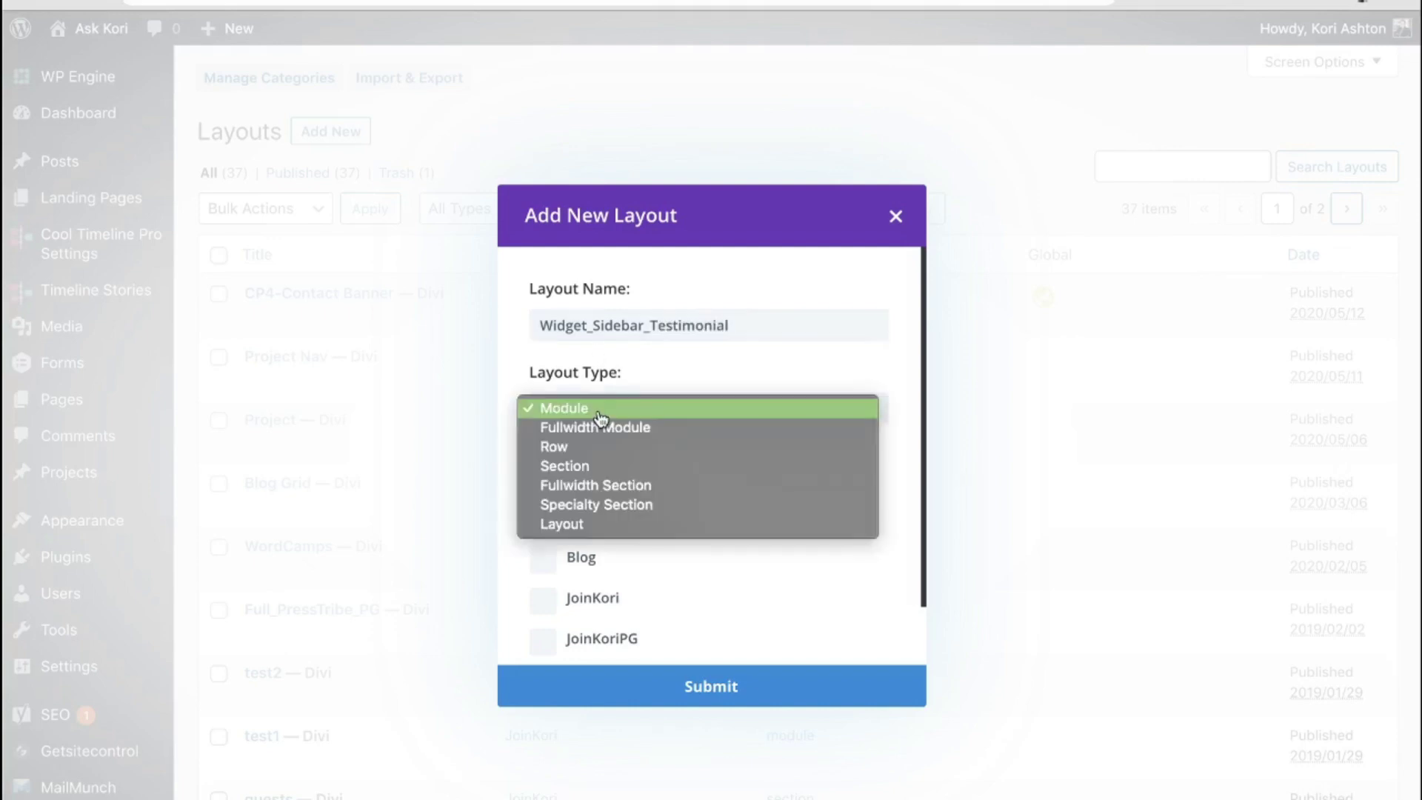
click(617, 530)
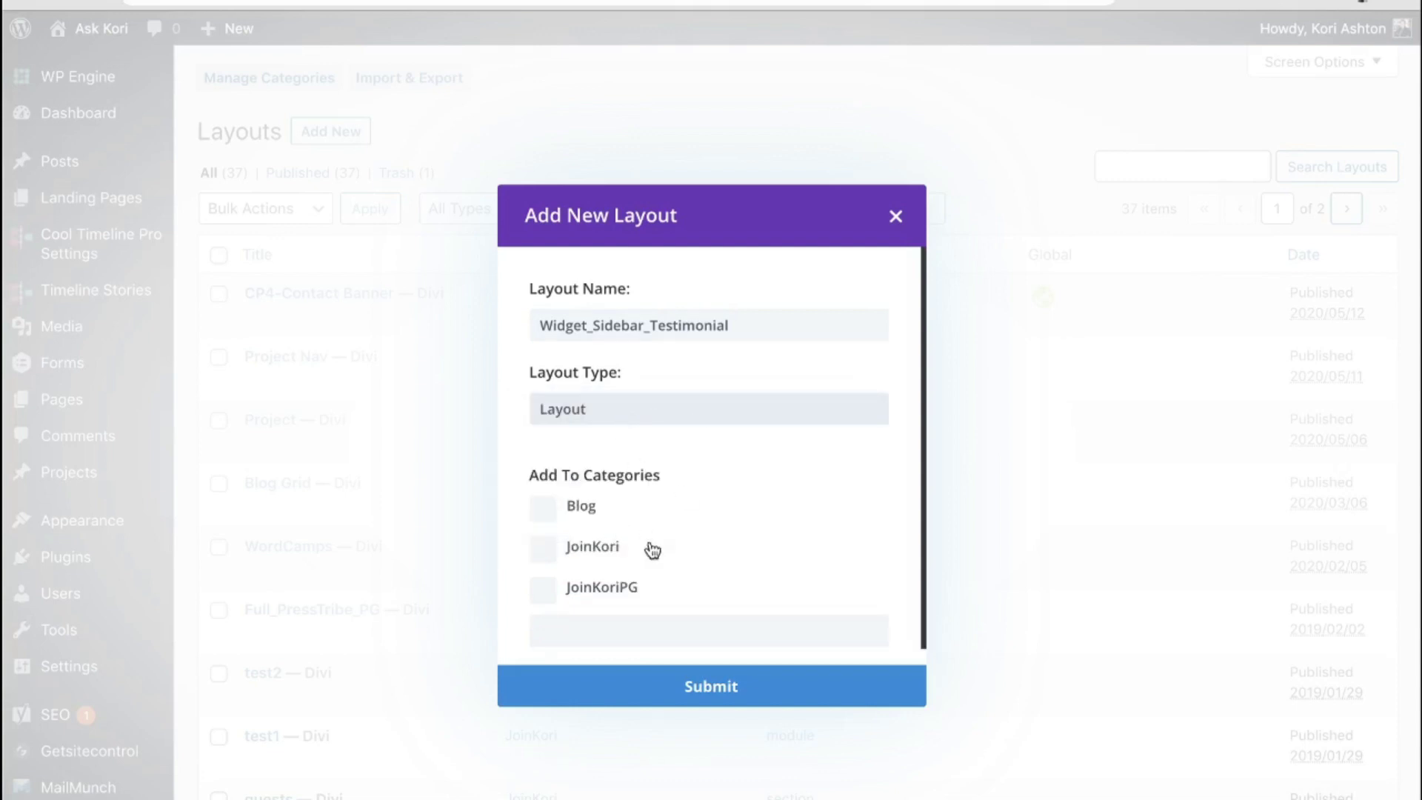
scroll(674, 607, down, 1)
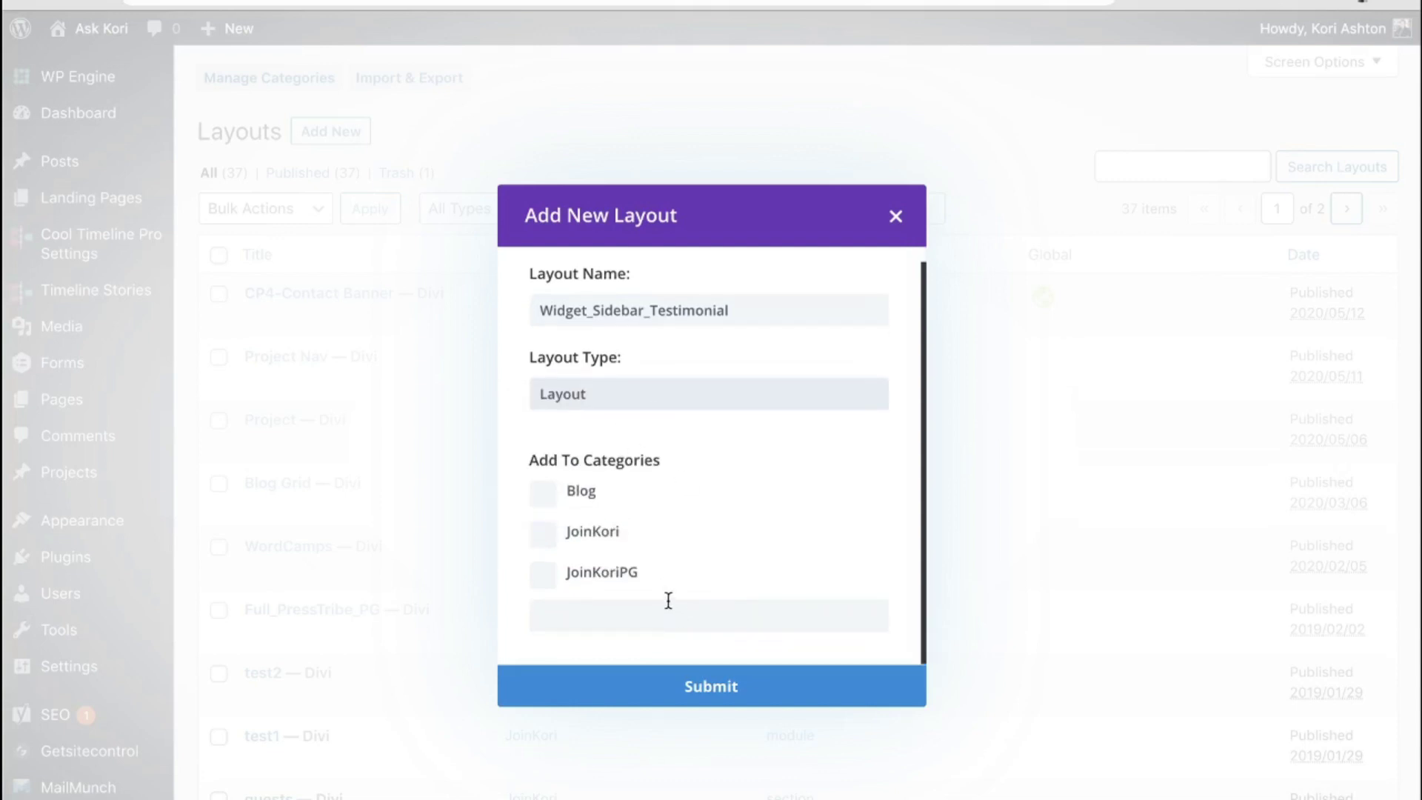
click(709, 688)
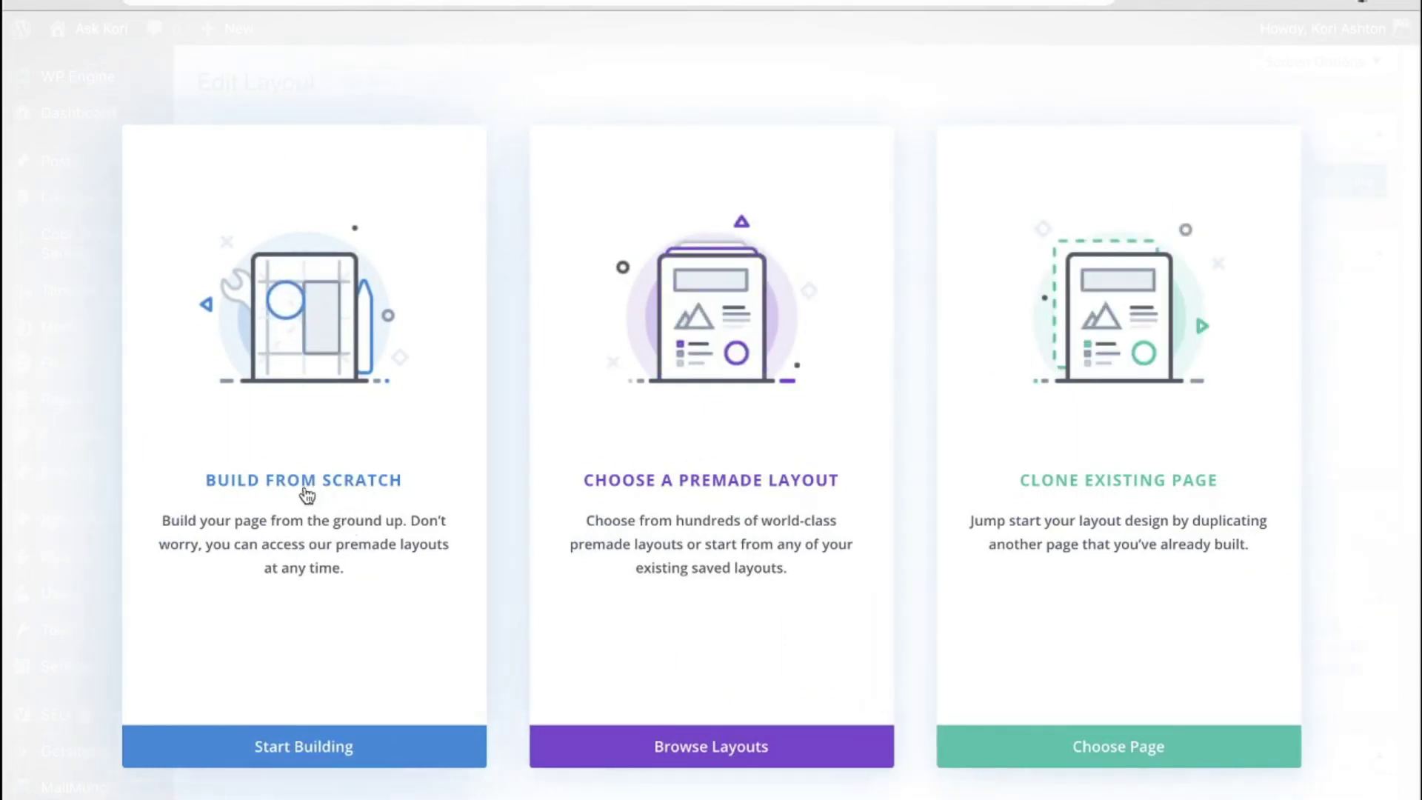
Step: Build from scratch with one full-width row, then add a Testimonial module found by searching 'te'
click(303, 506)
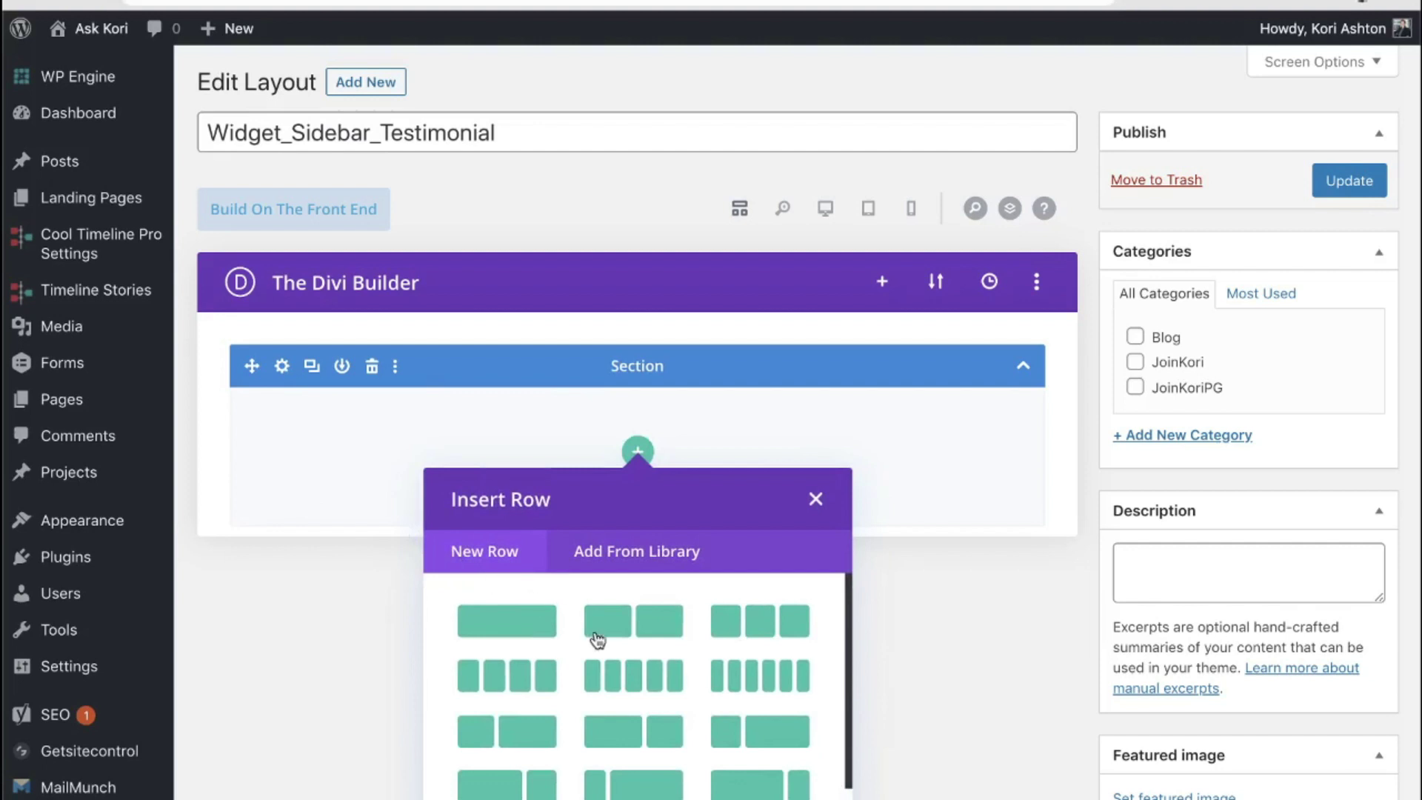
click(540, 621)
text(te)
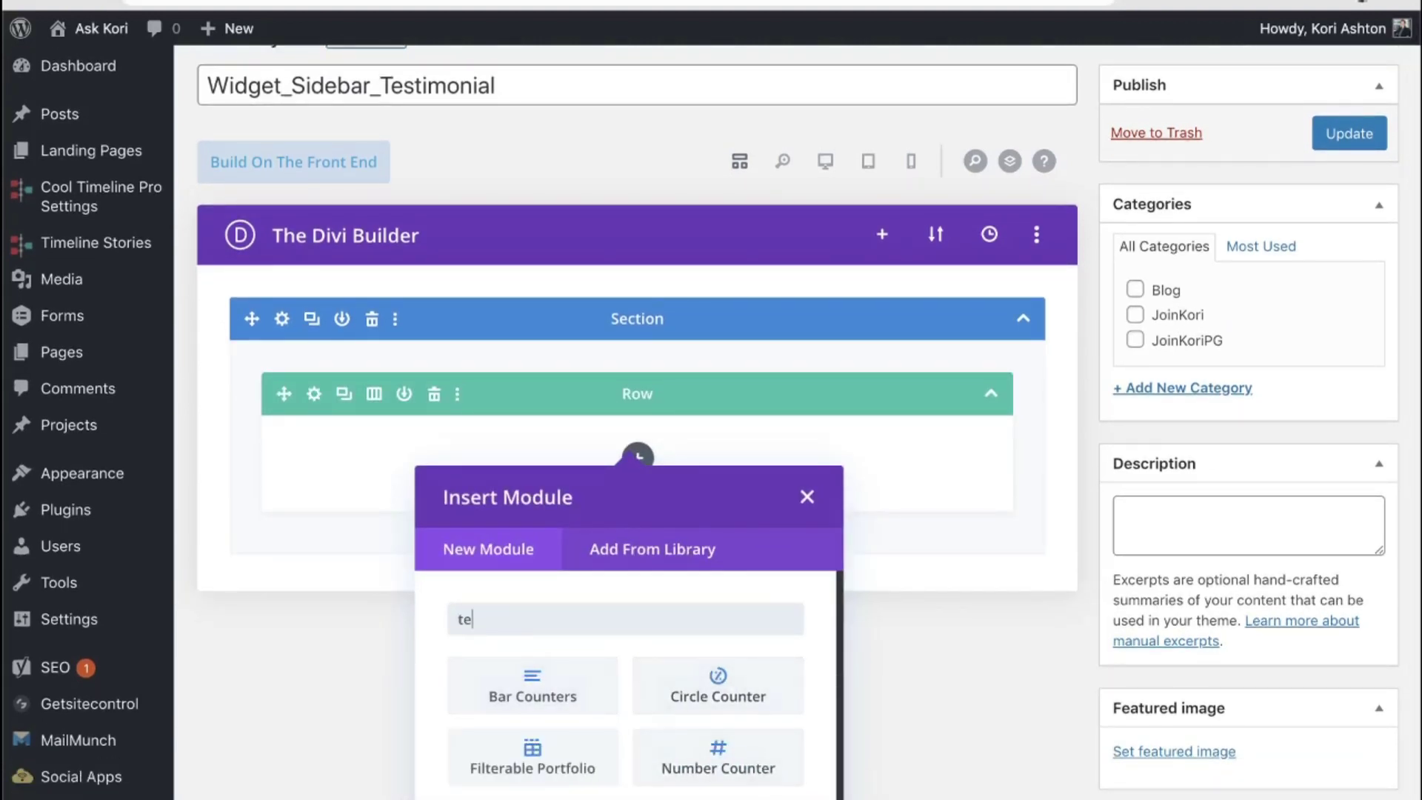
click(532, 685)
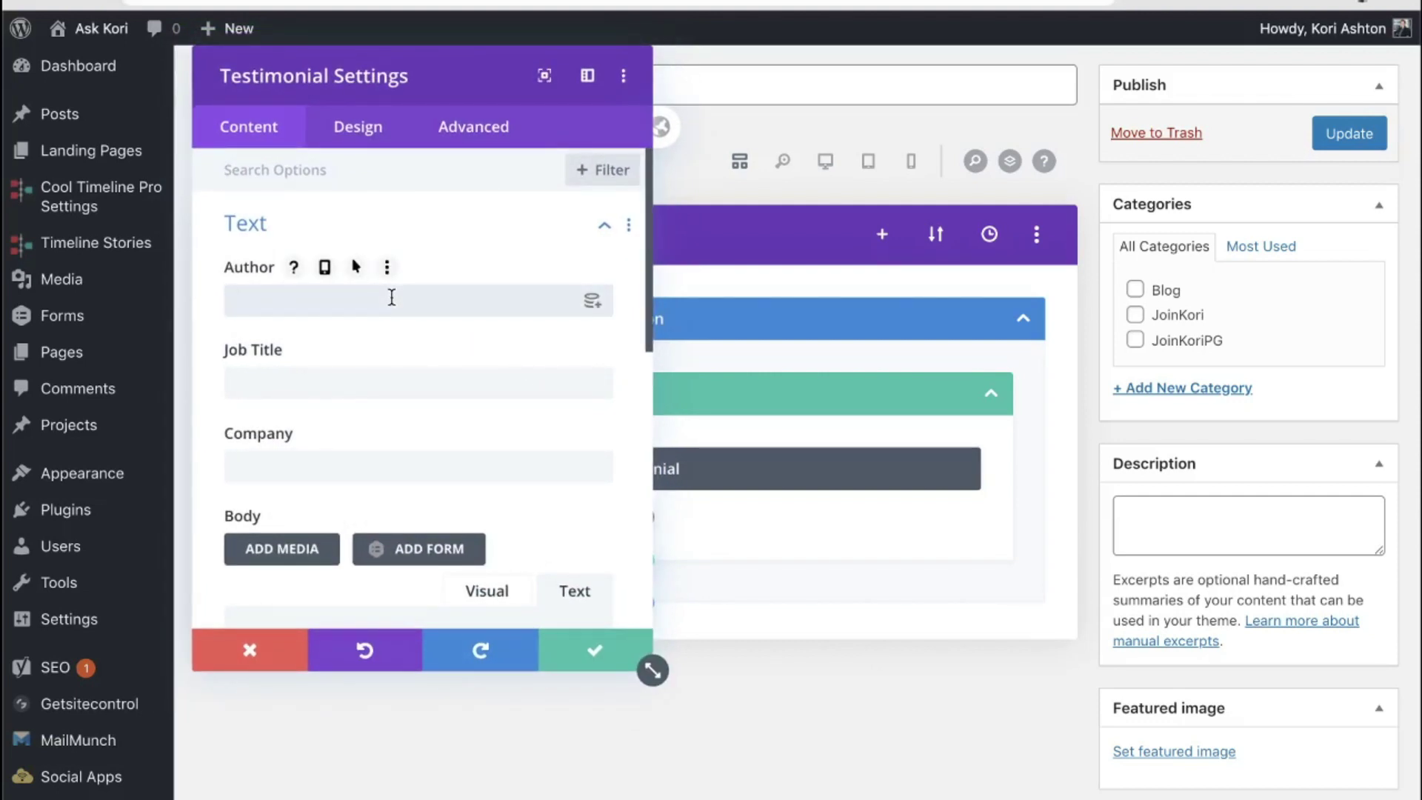
Step: Enter the testimonial author's name and set the company to Germany
click(392, 297)
text(Joe M.)
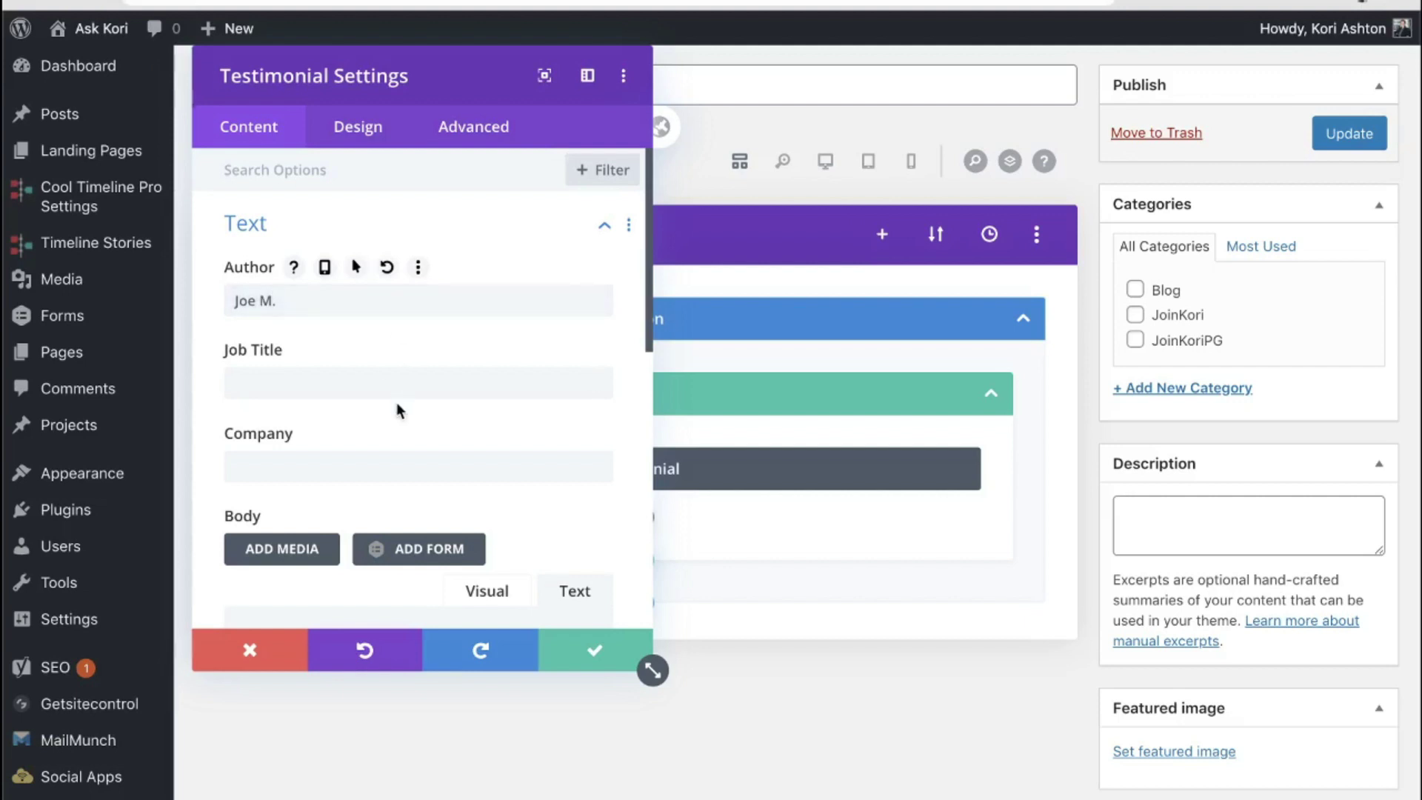
text(YouTUb)
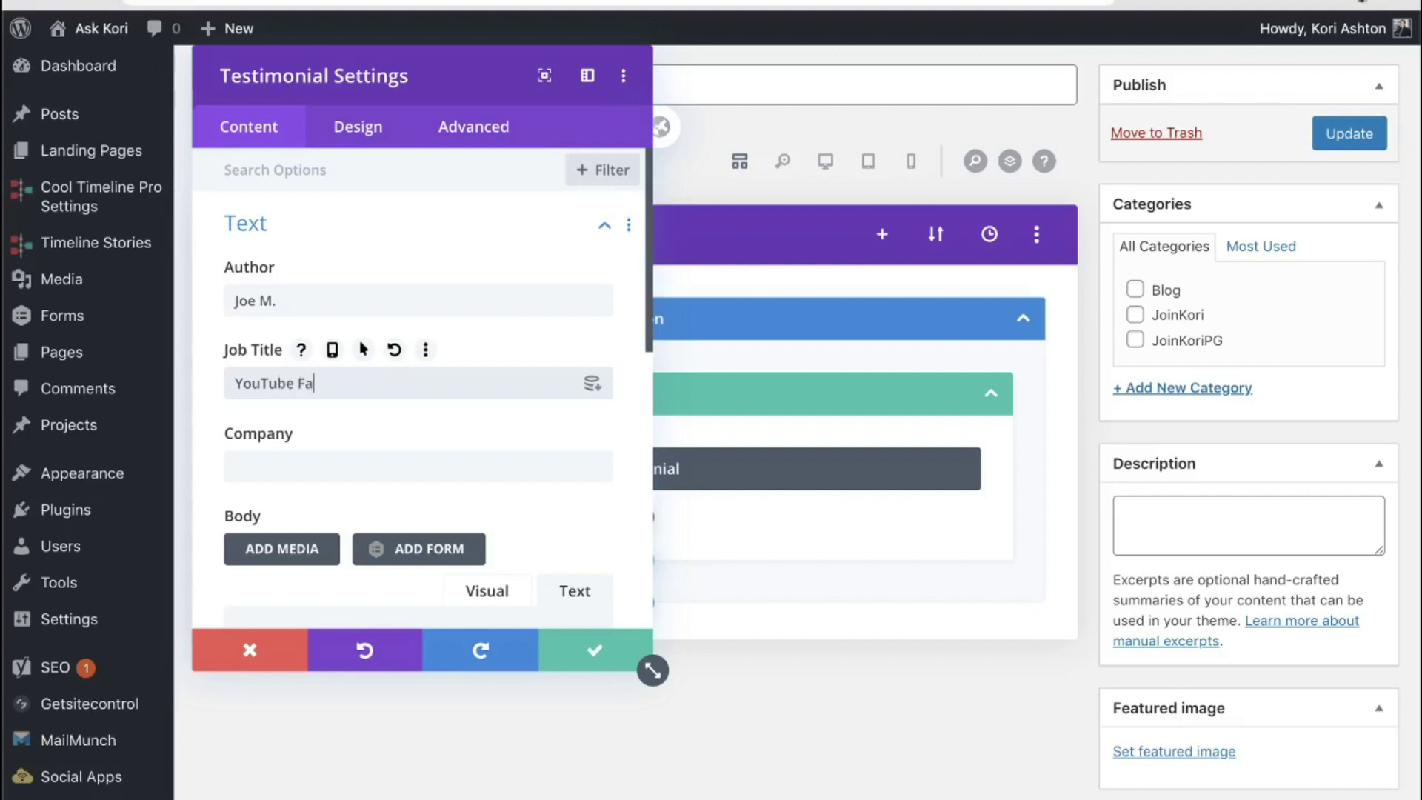
click(407, 472)
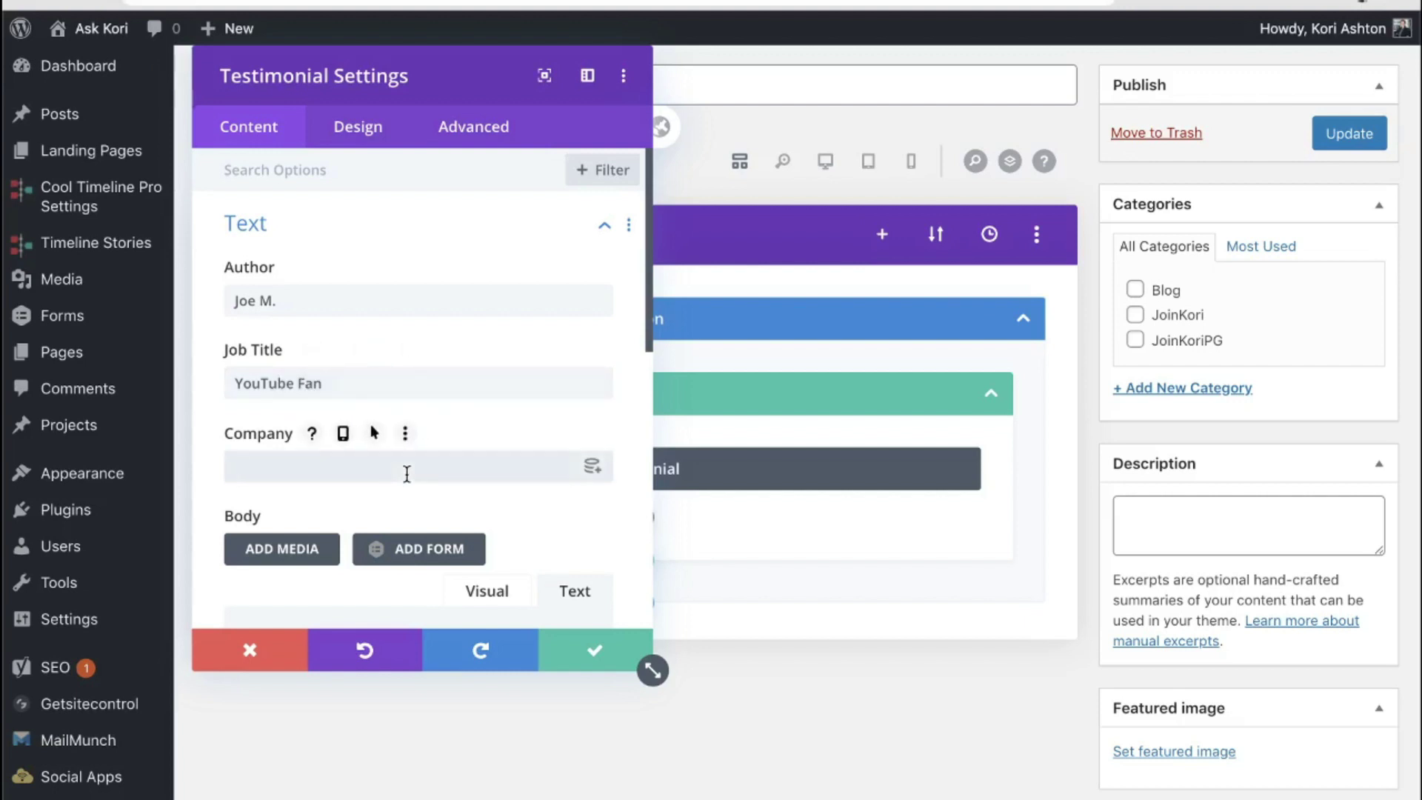
text(Germany)
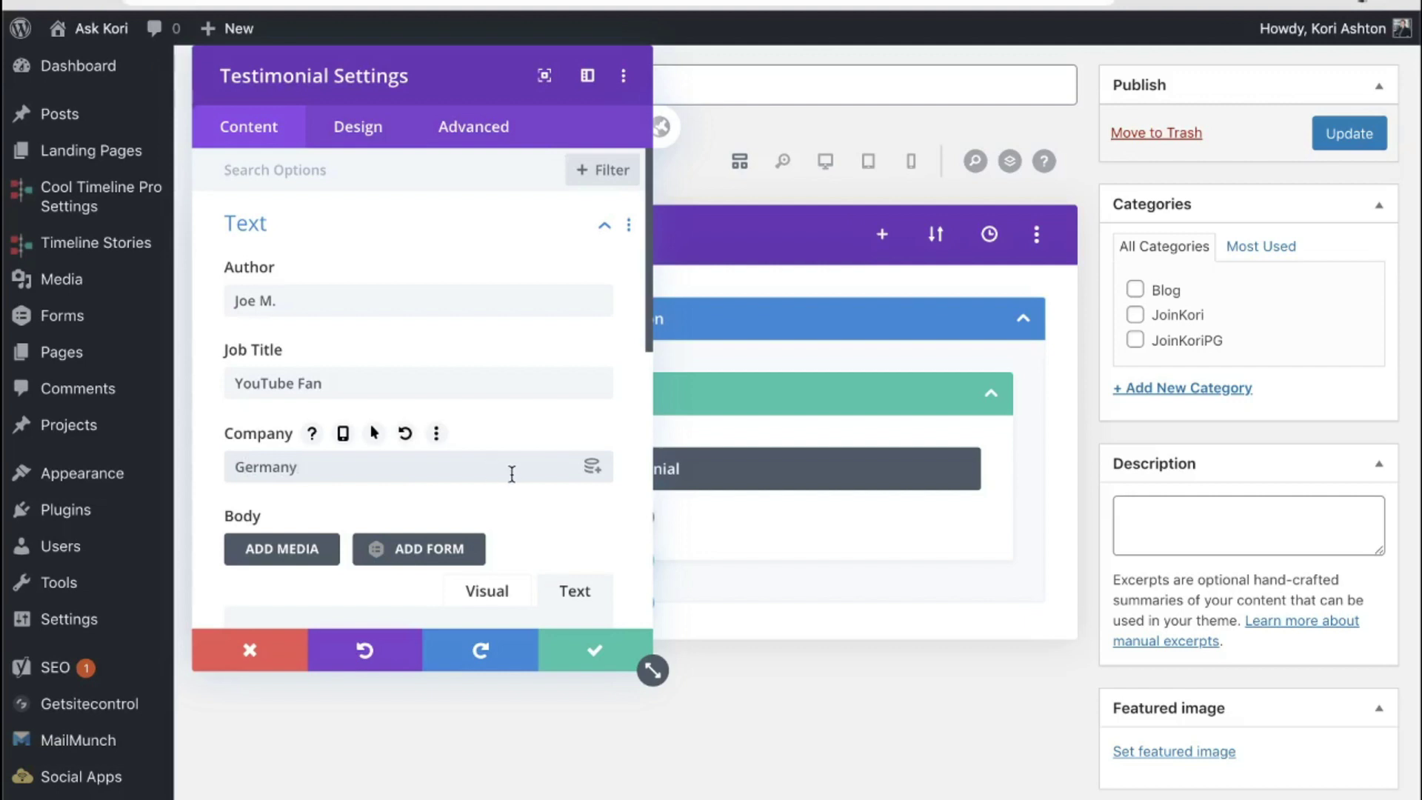
scroll(511, 473, down, 4)
Step: Write the body text 'Thanks for the great video tutorial. Saved my #@$$*! :)' after the author's name
click(506, 477)
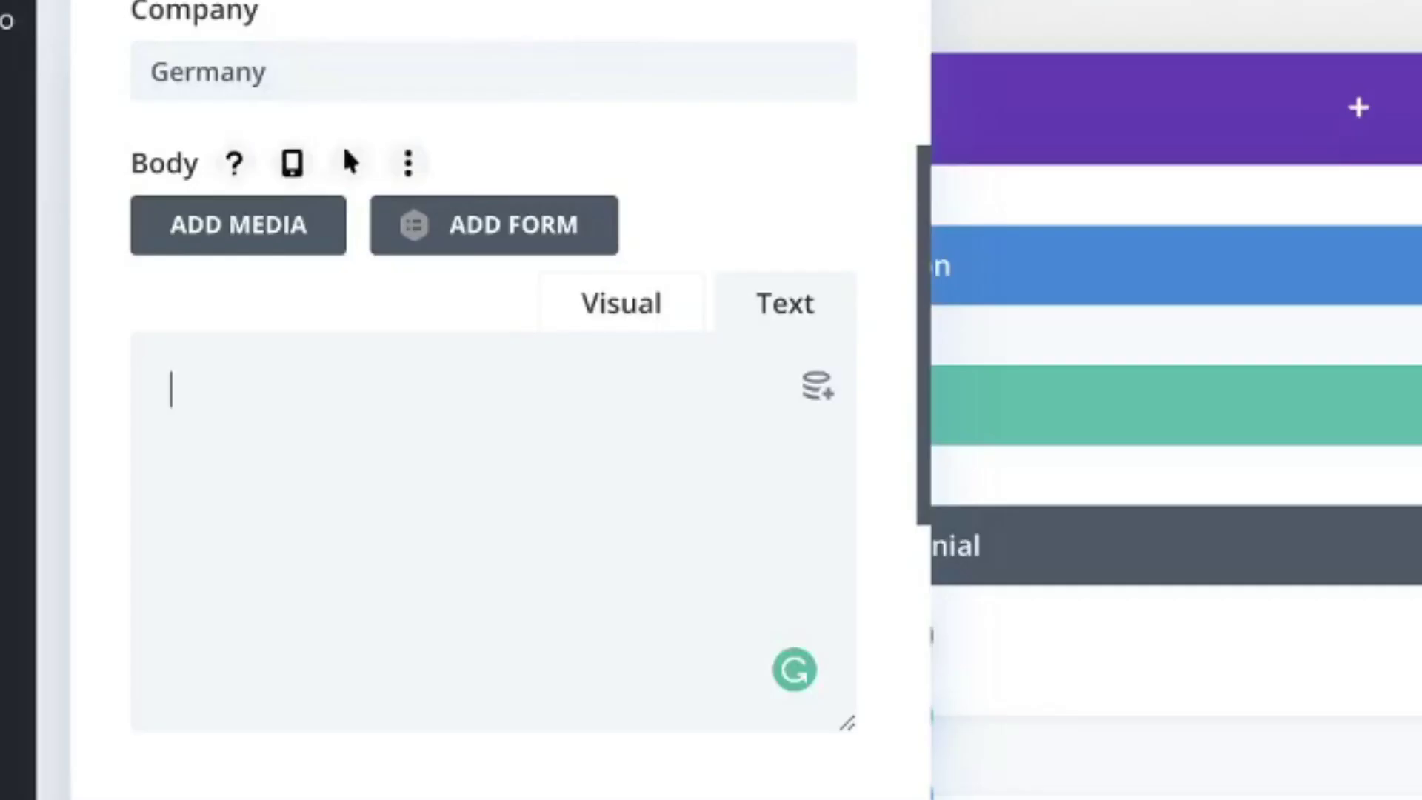
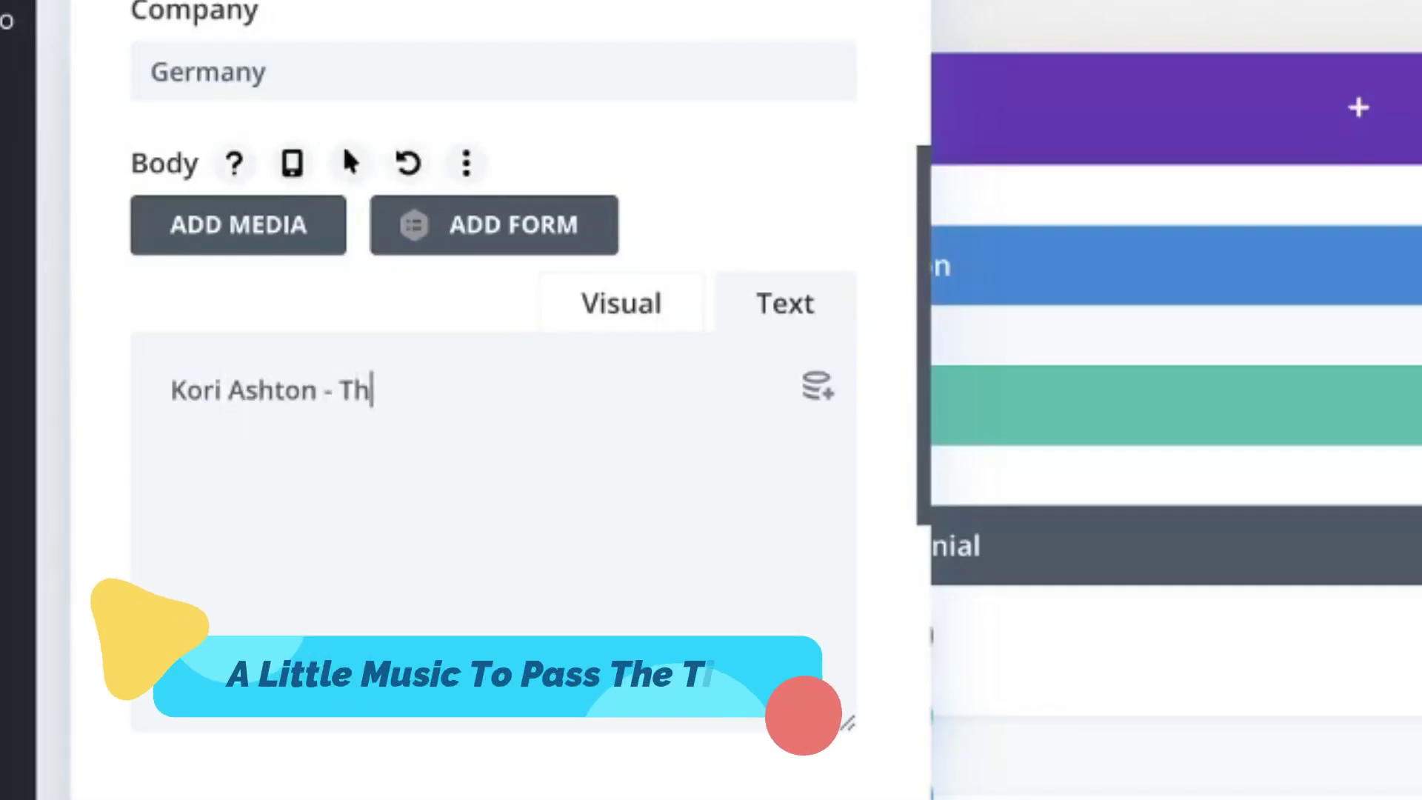
text(anks for the great )
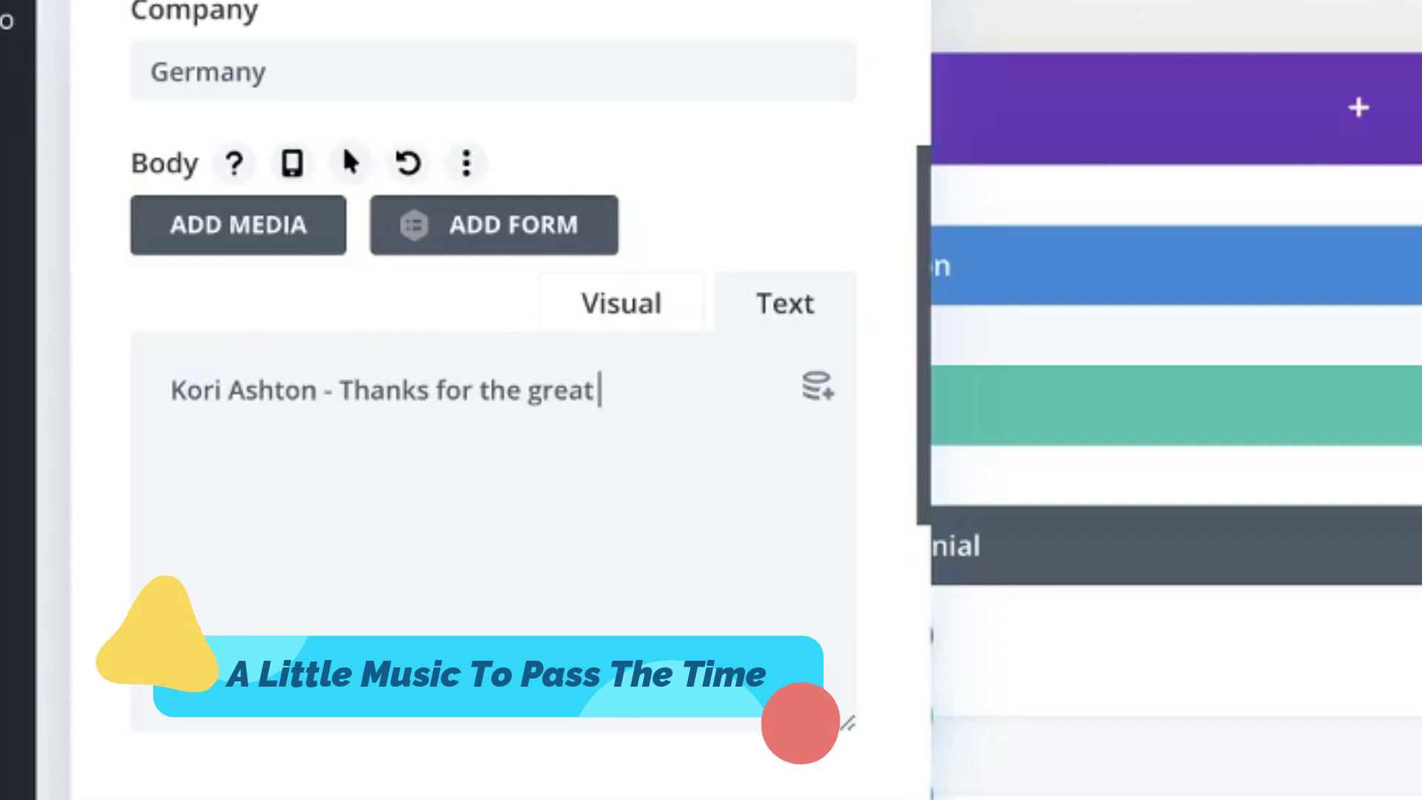
text(video tutorial.)
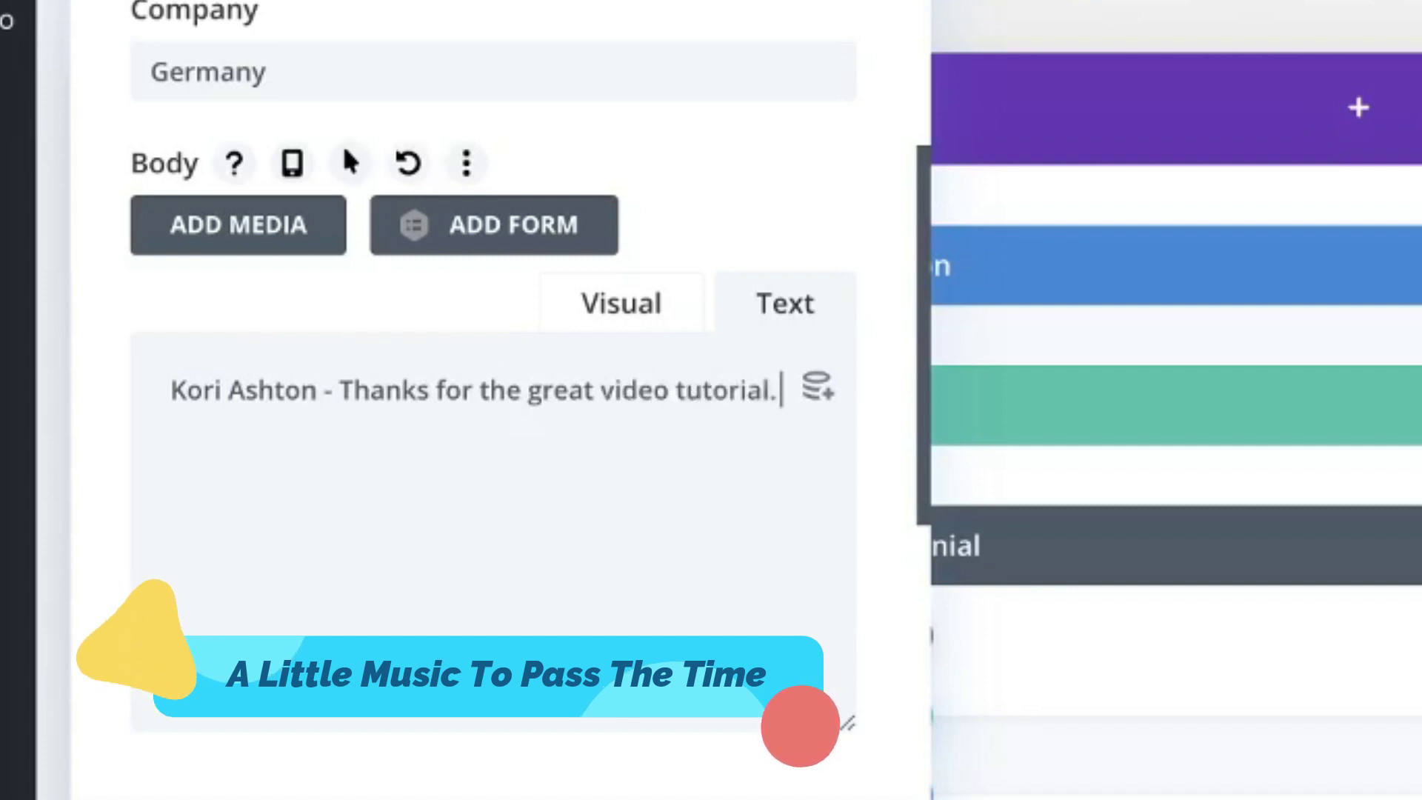
text( Saved my)
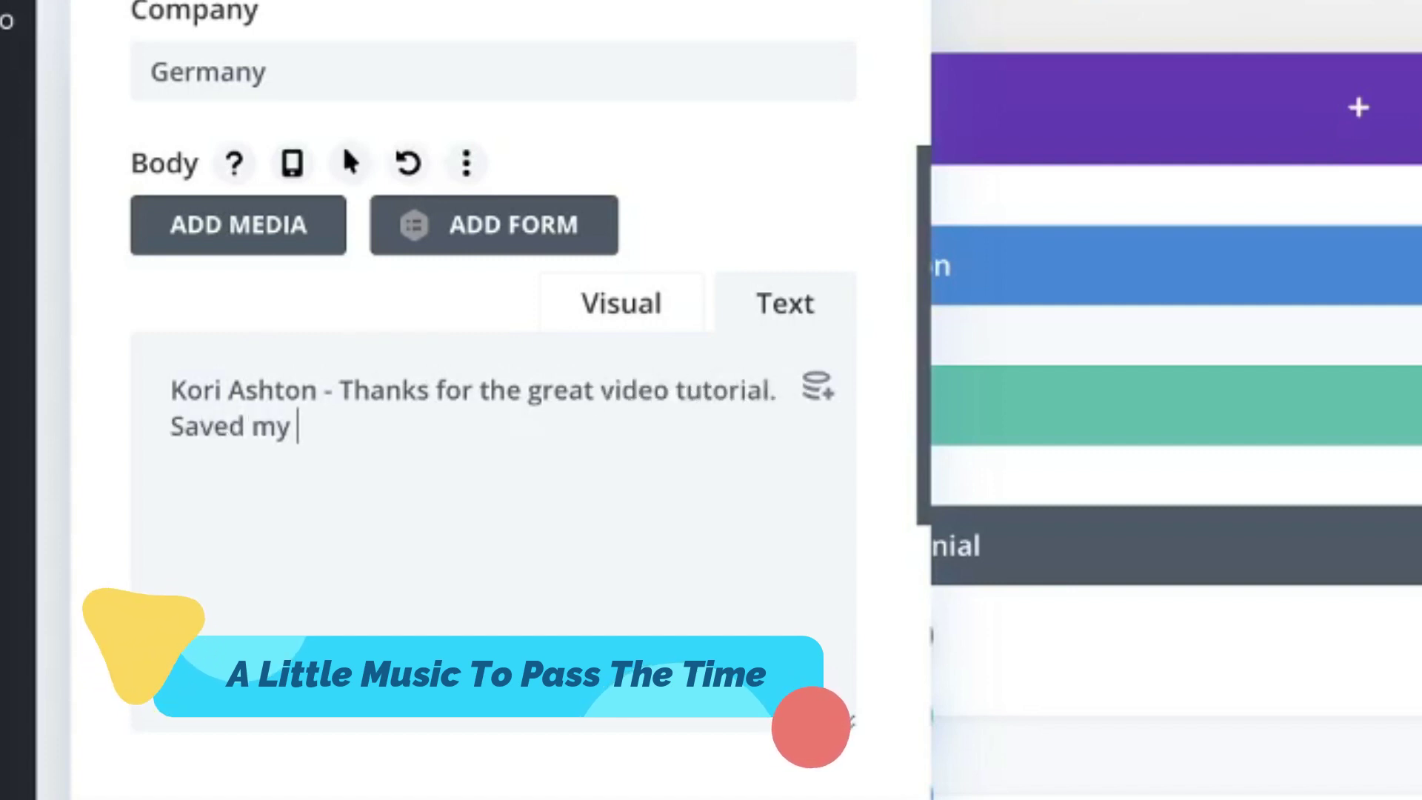
text( #@$)
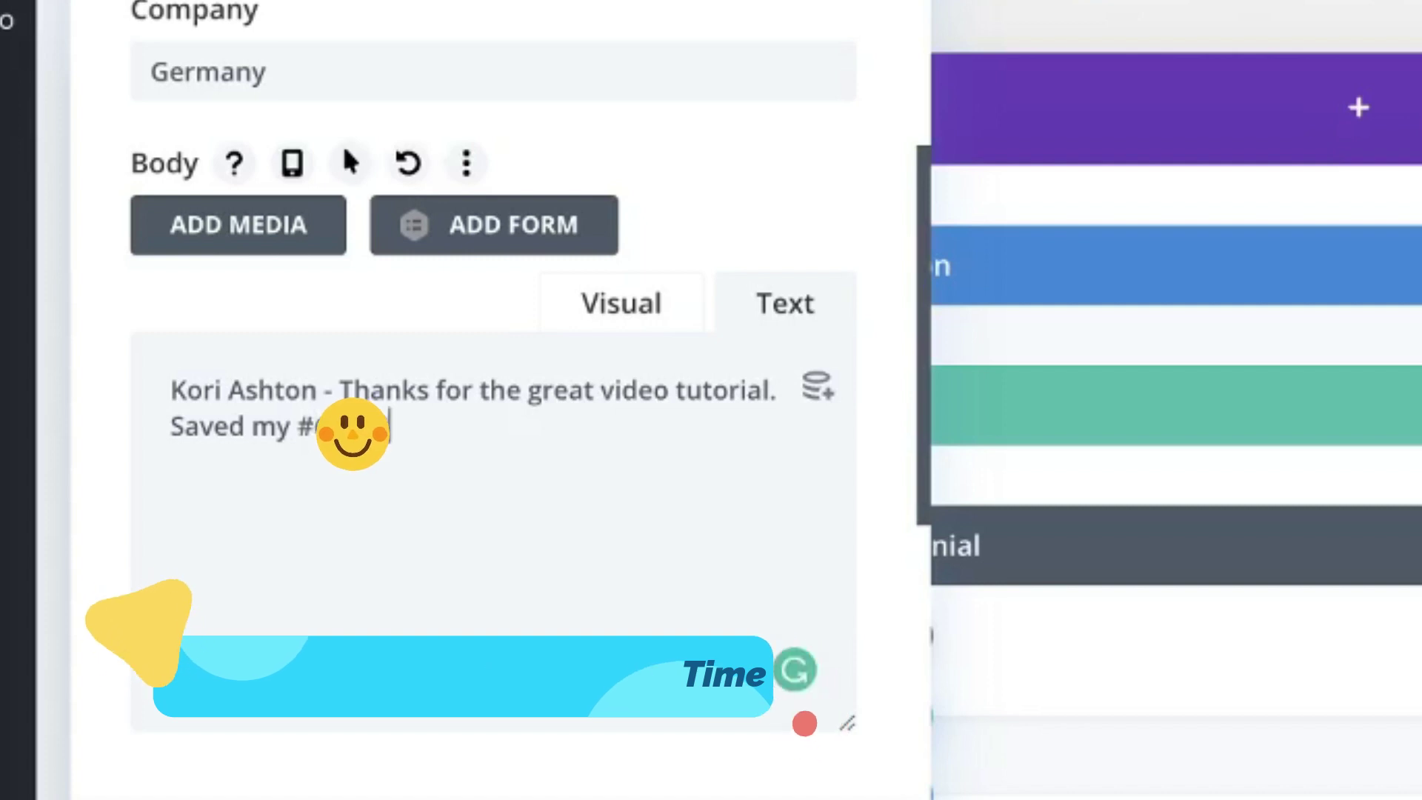
text($*! :))
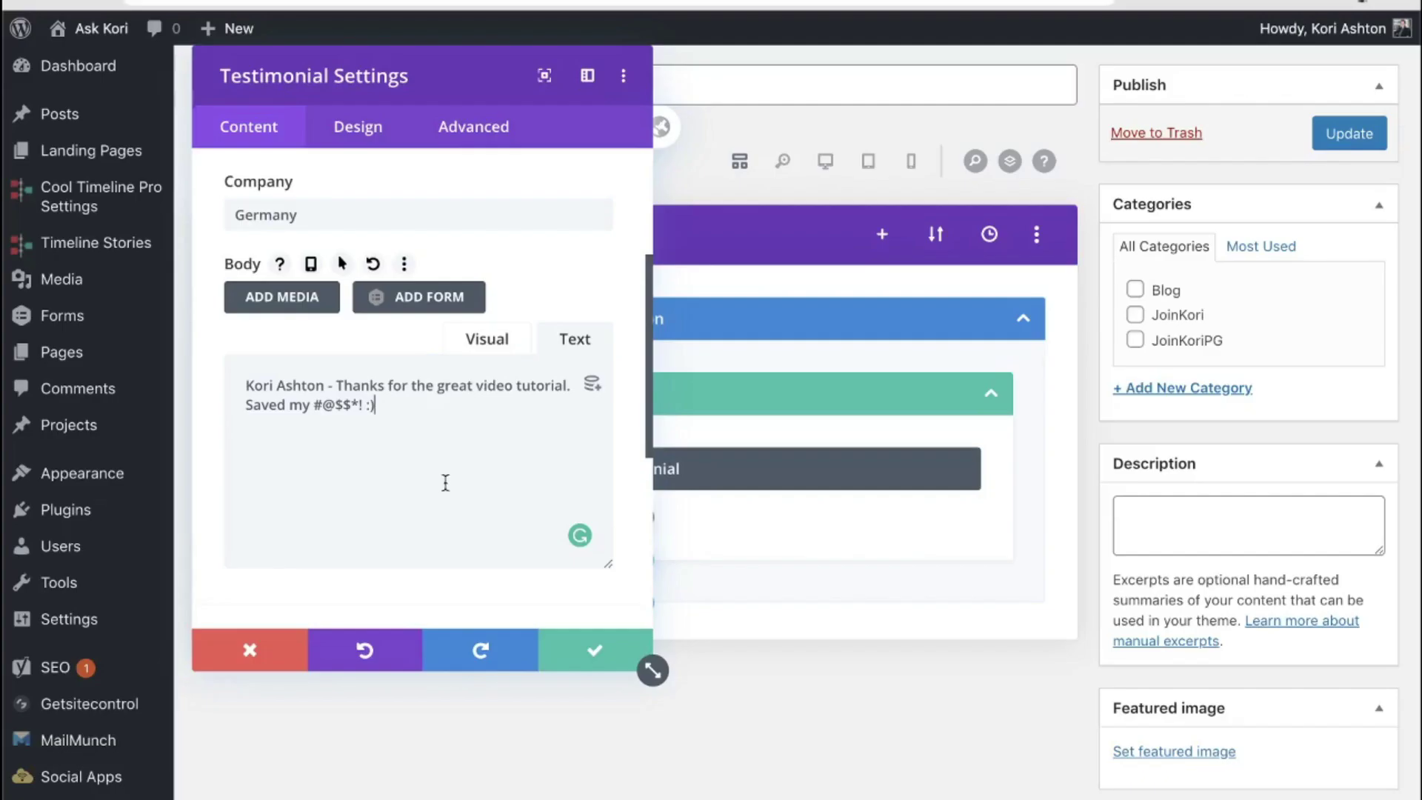
scroll(446, 483, down, 5)
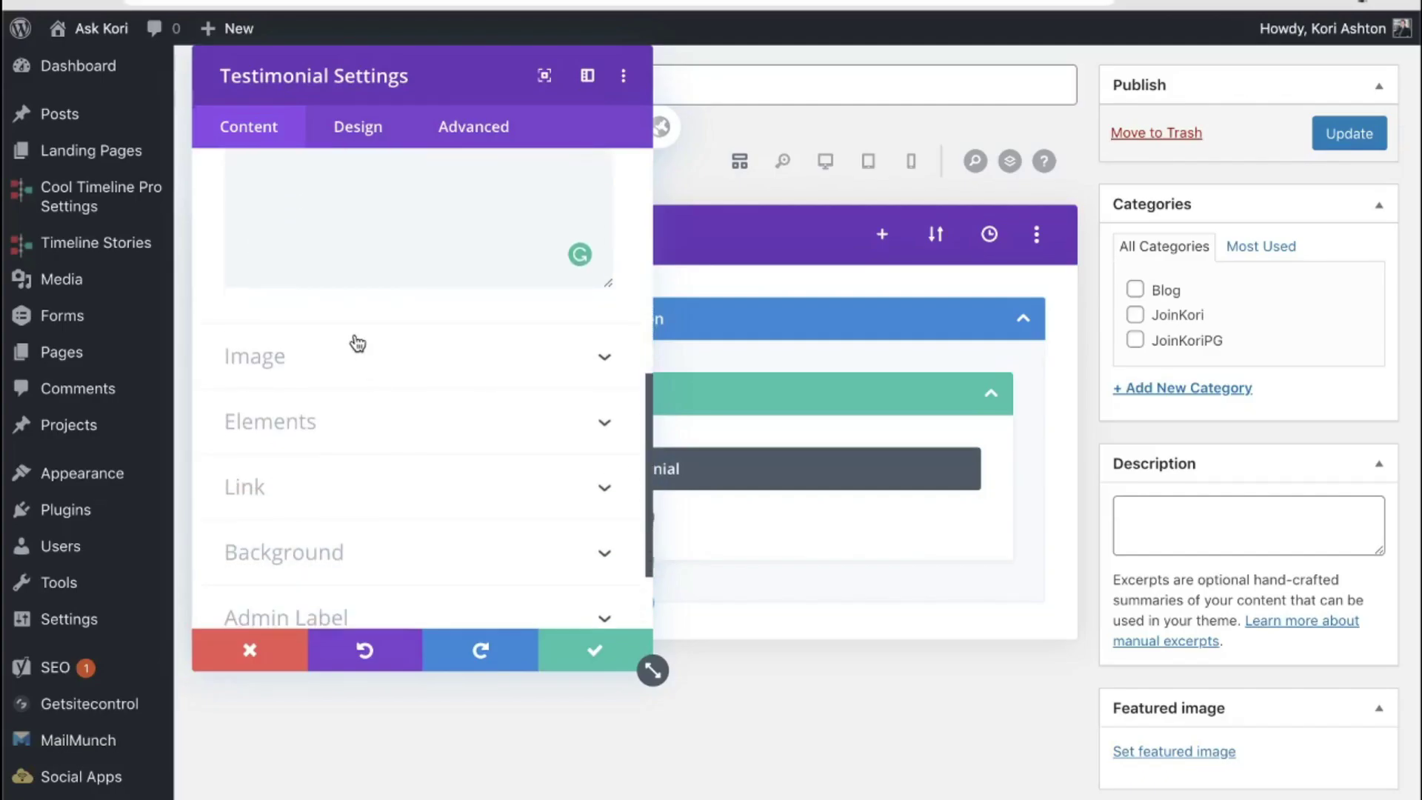
click(334, 361)
Step: Set the young man's portrait photo as the testimonial image and save the module settings
click(422, 329)
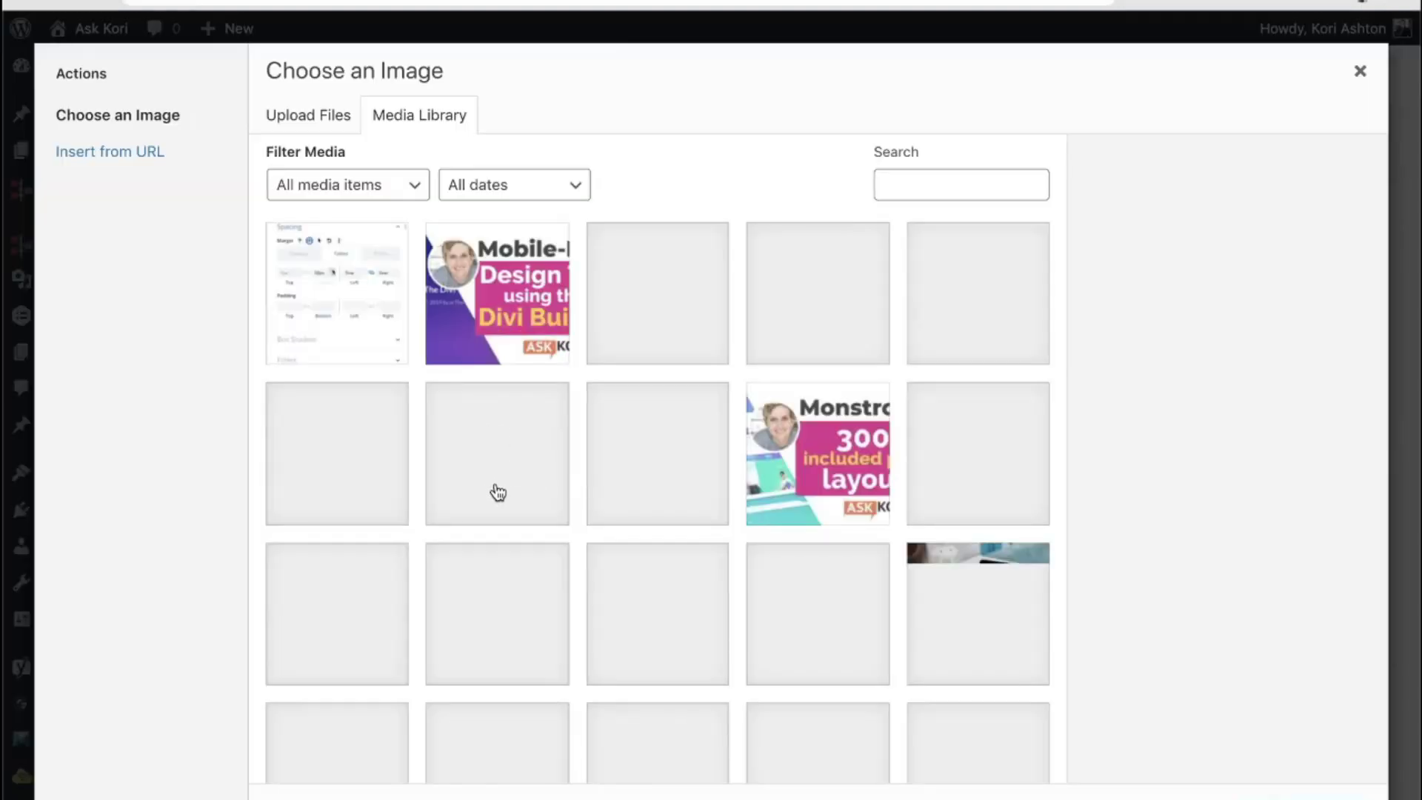
scroll(648, 622, down, 5)
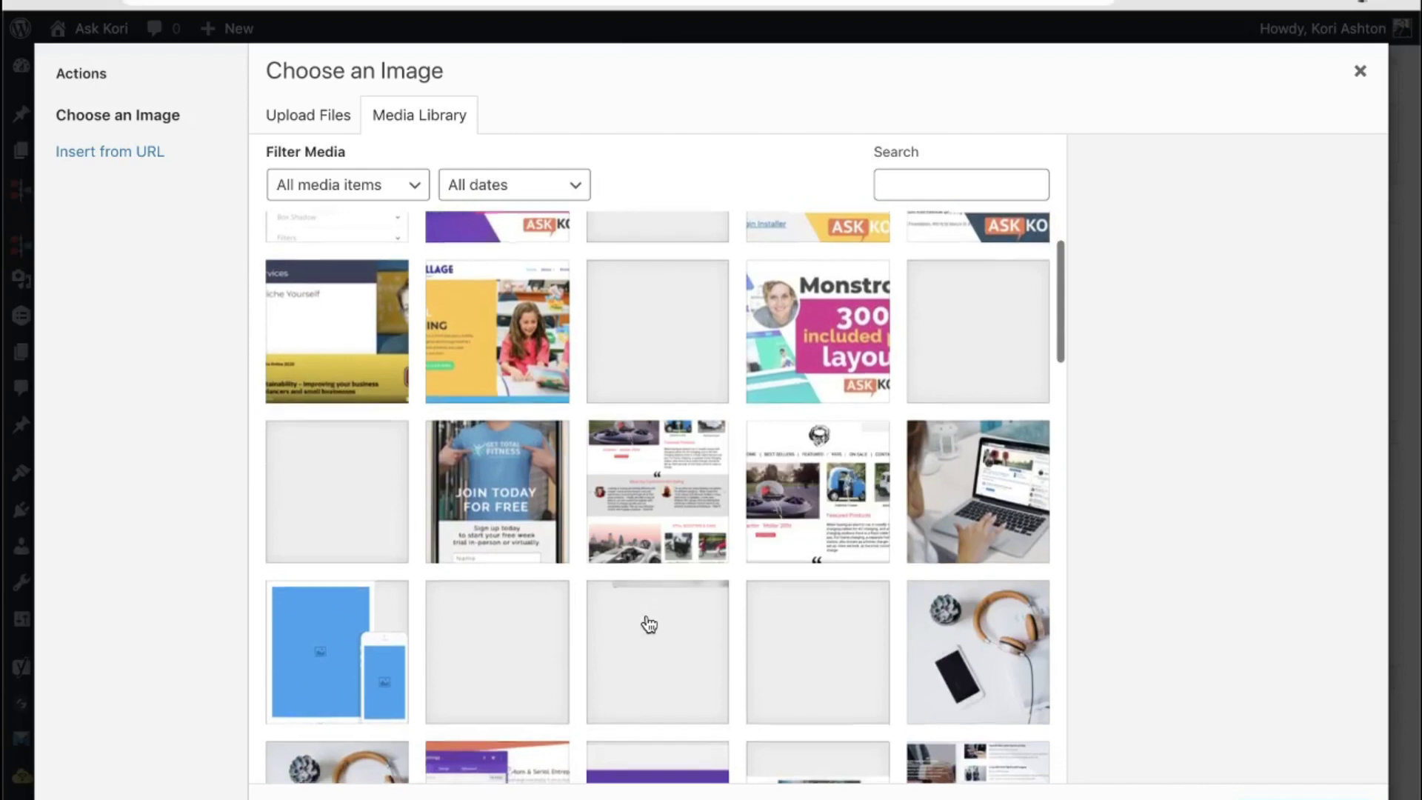
scroll(648, 623, up, 2)
scroll(509, 704, down, 11)
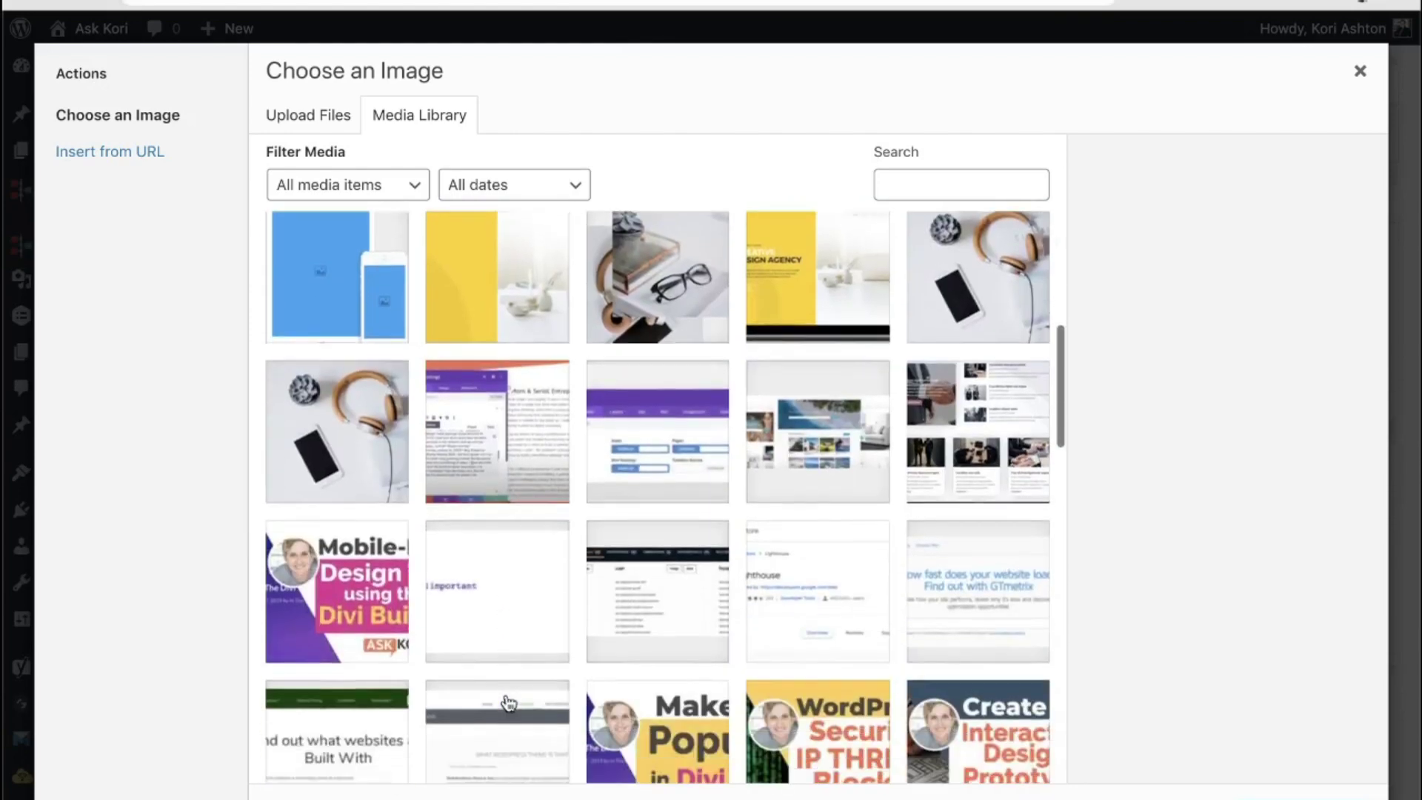
scroll(509, 704, down, 12)
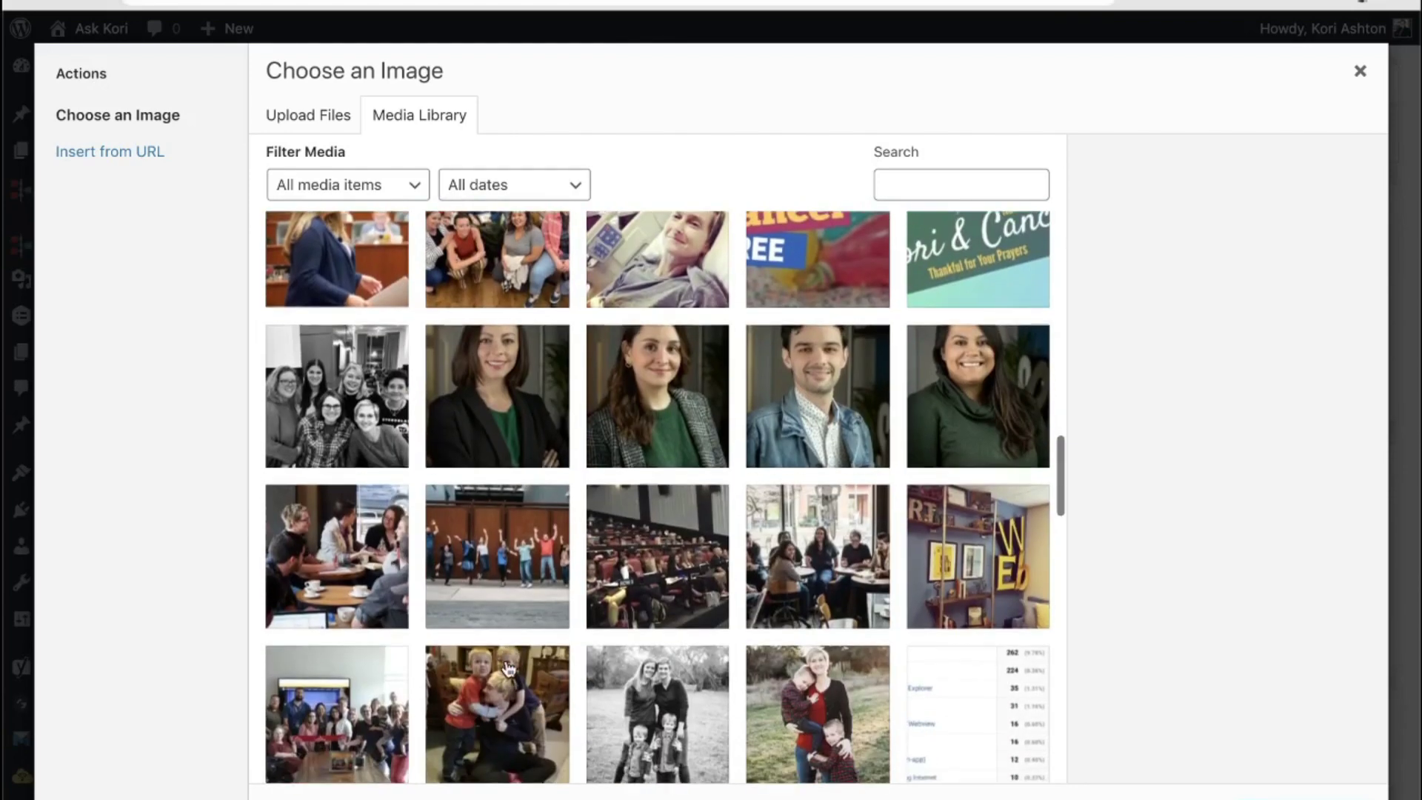
click(804, 393)
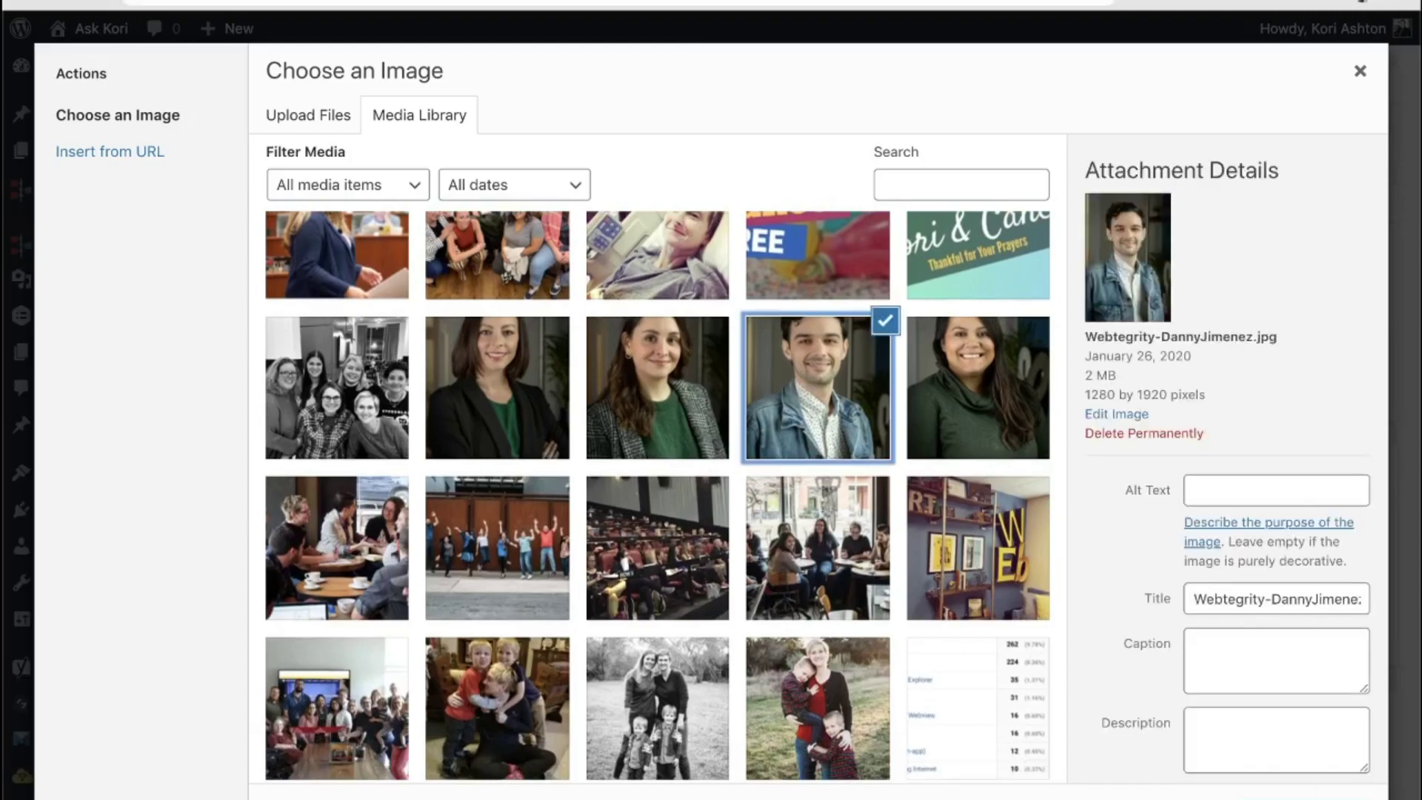
click(1326, 789)
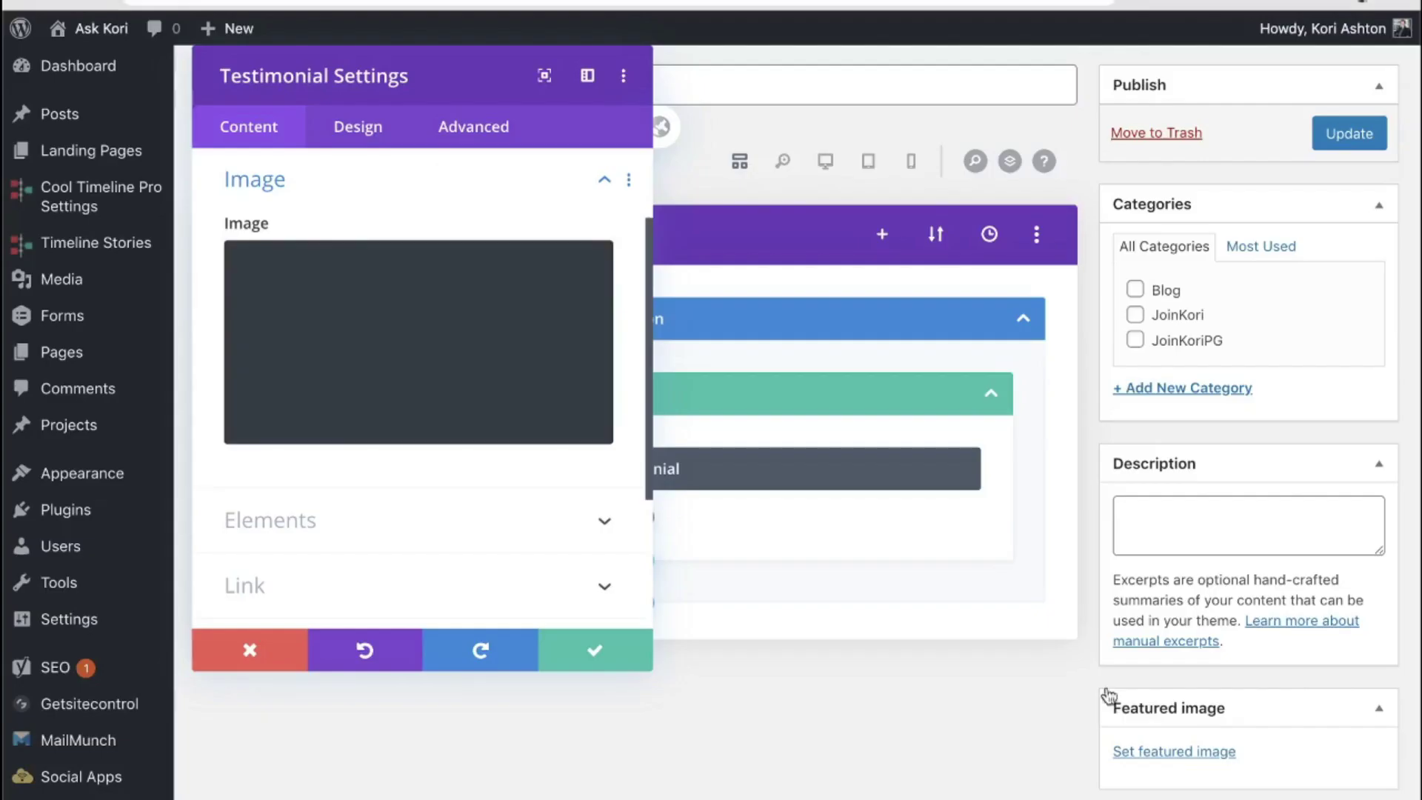
click(419, 549)
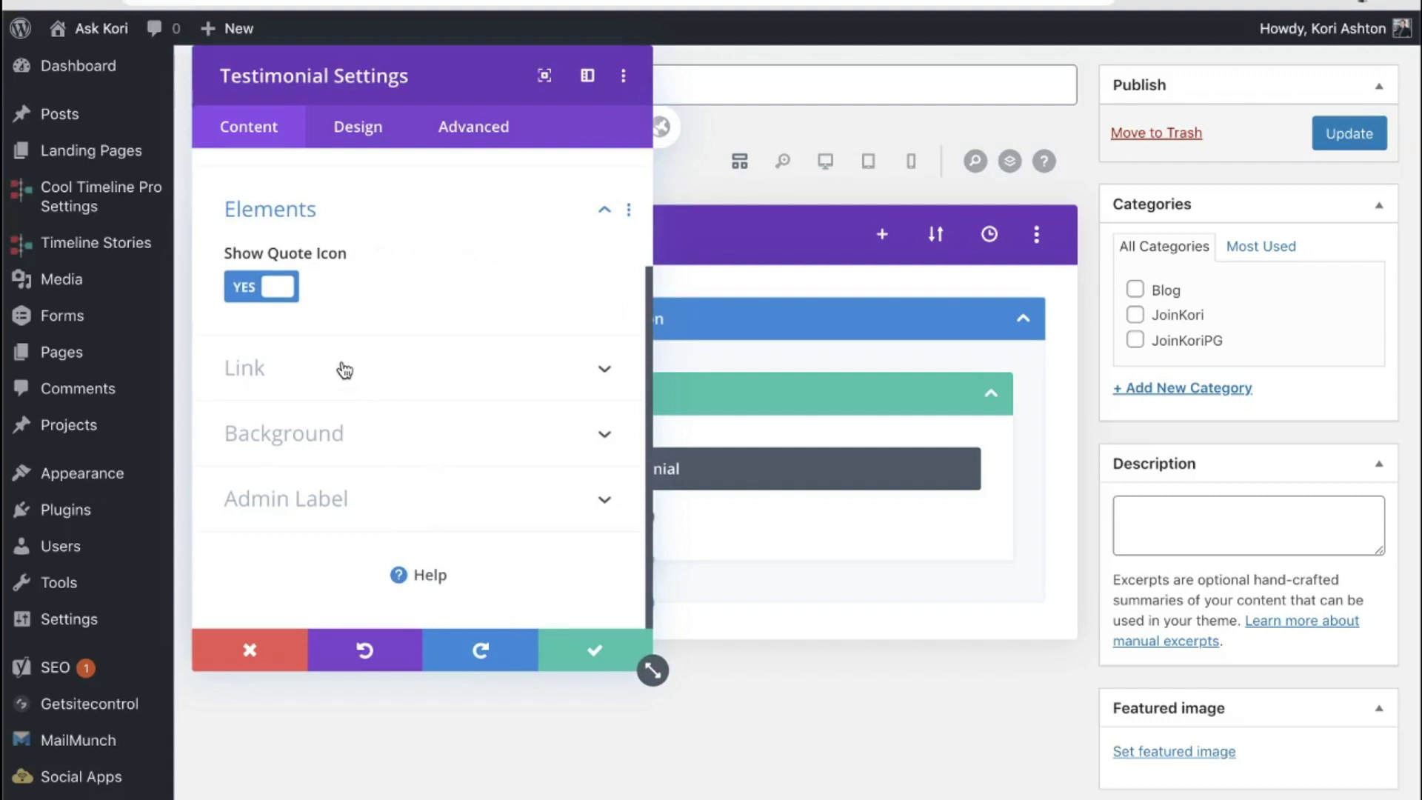
click(589, 650)
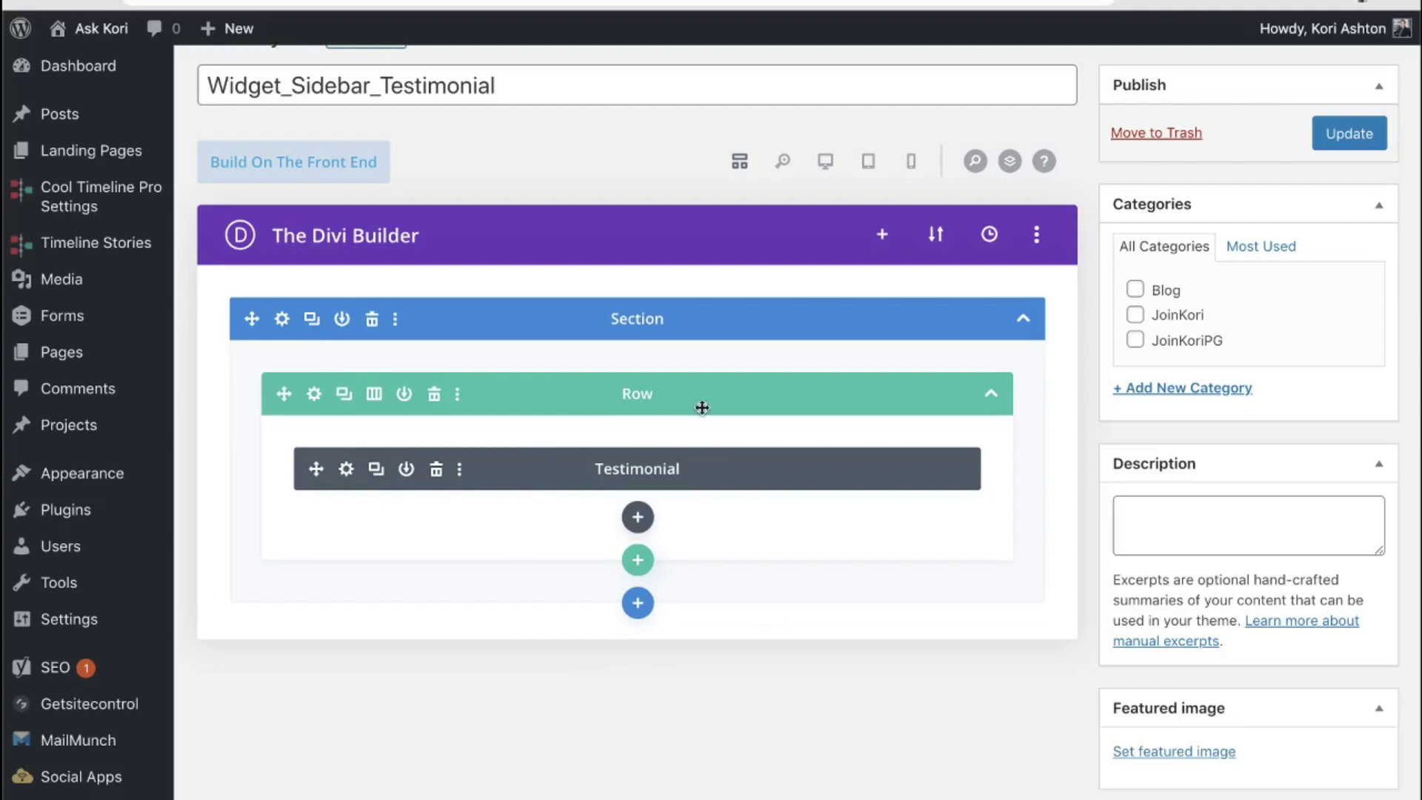
Step: Update the Widget_Sidebar_Testimonial layout to save its testimonial
click(1337, 140)
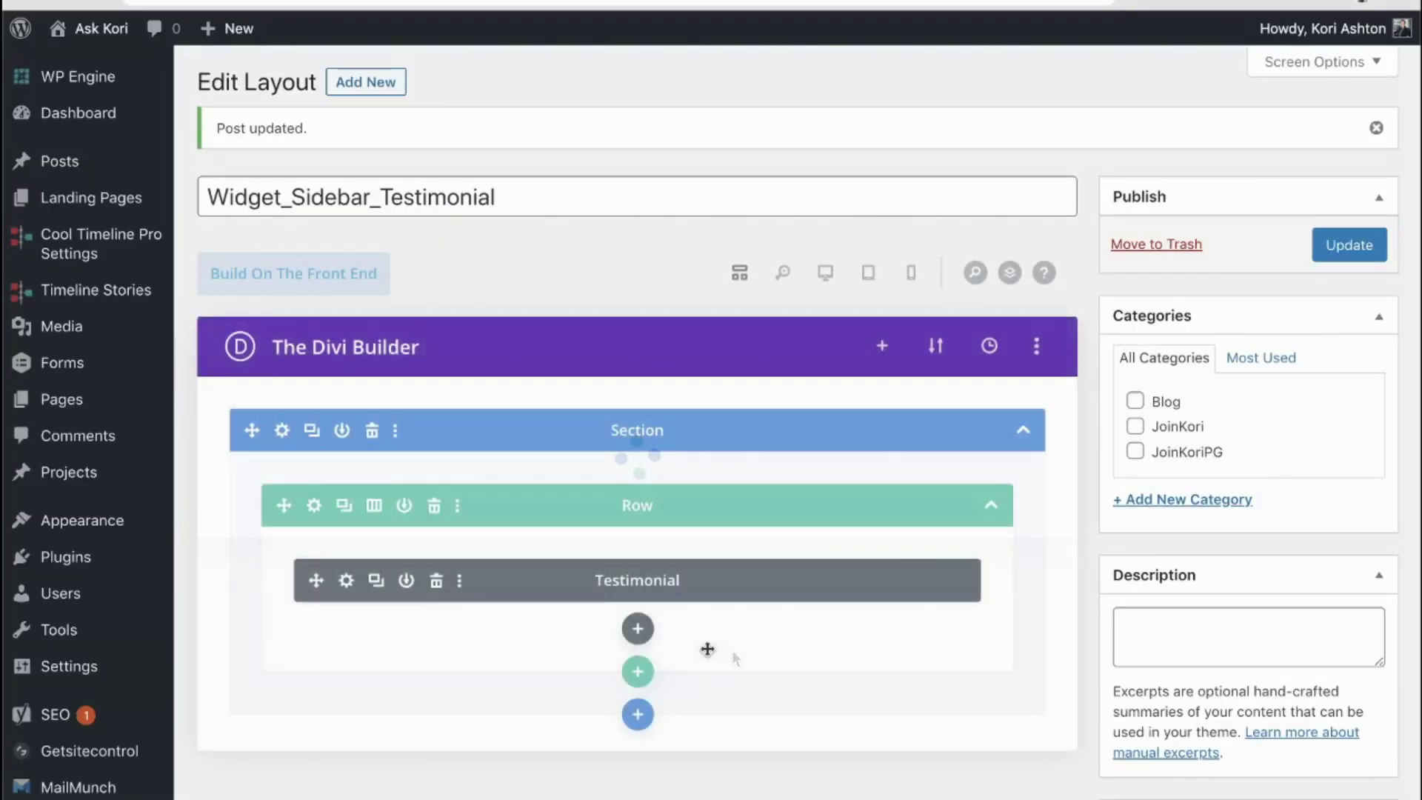
scroll(178, 741, down, 2)
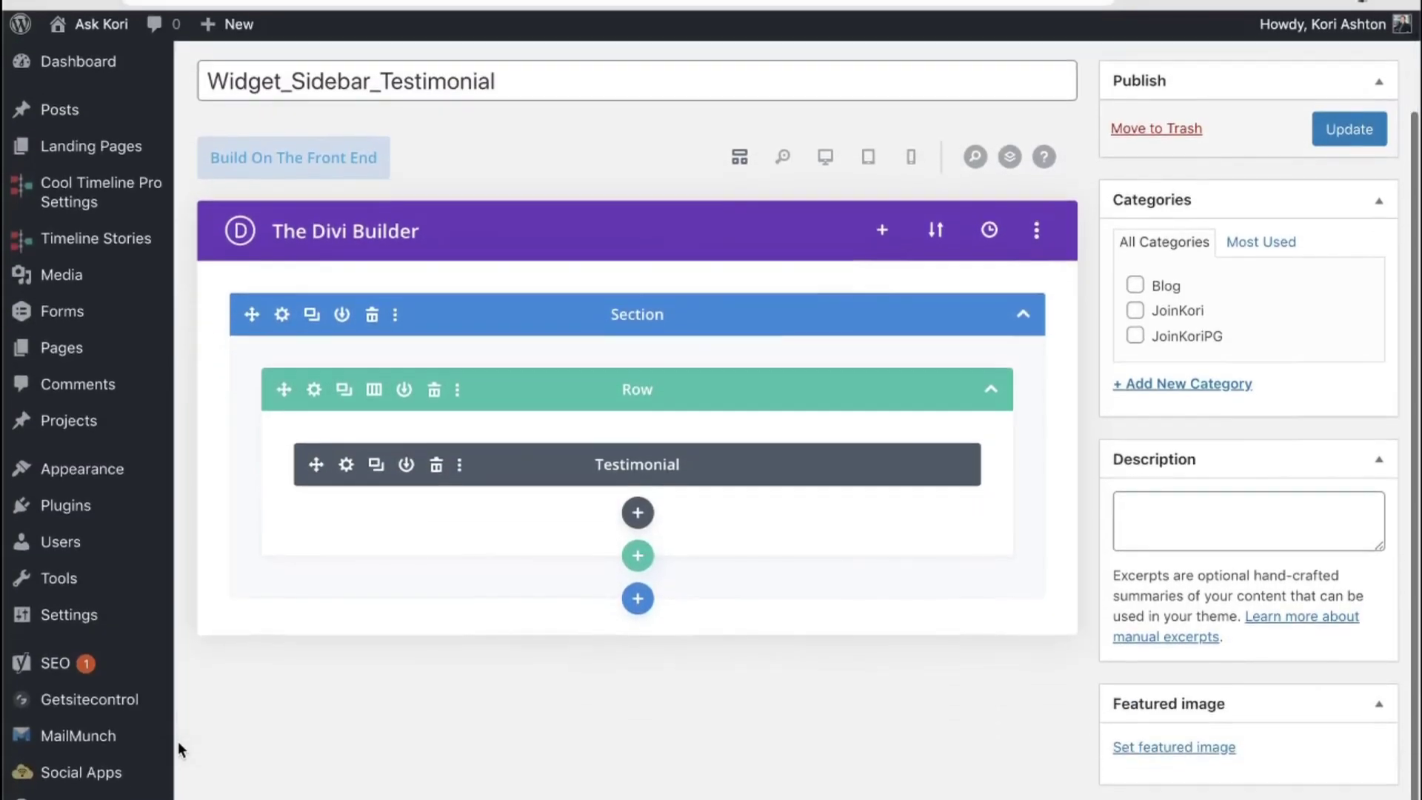
mouse_move(89, 796)
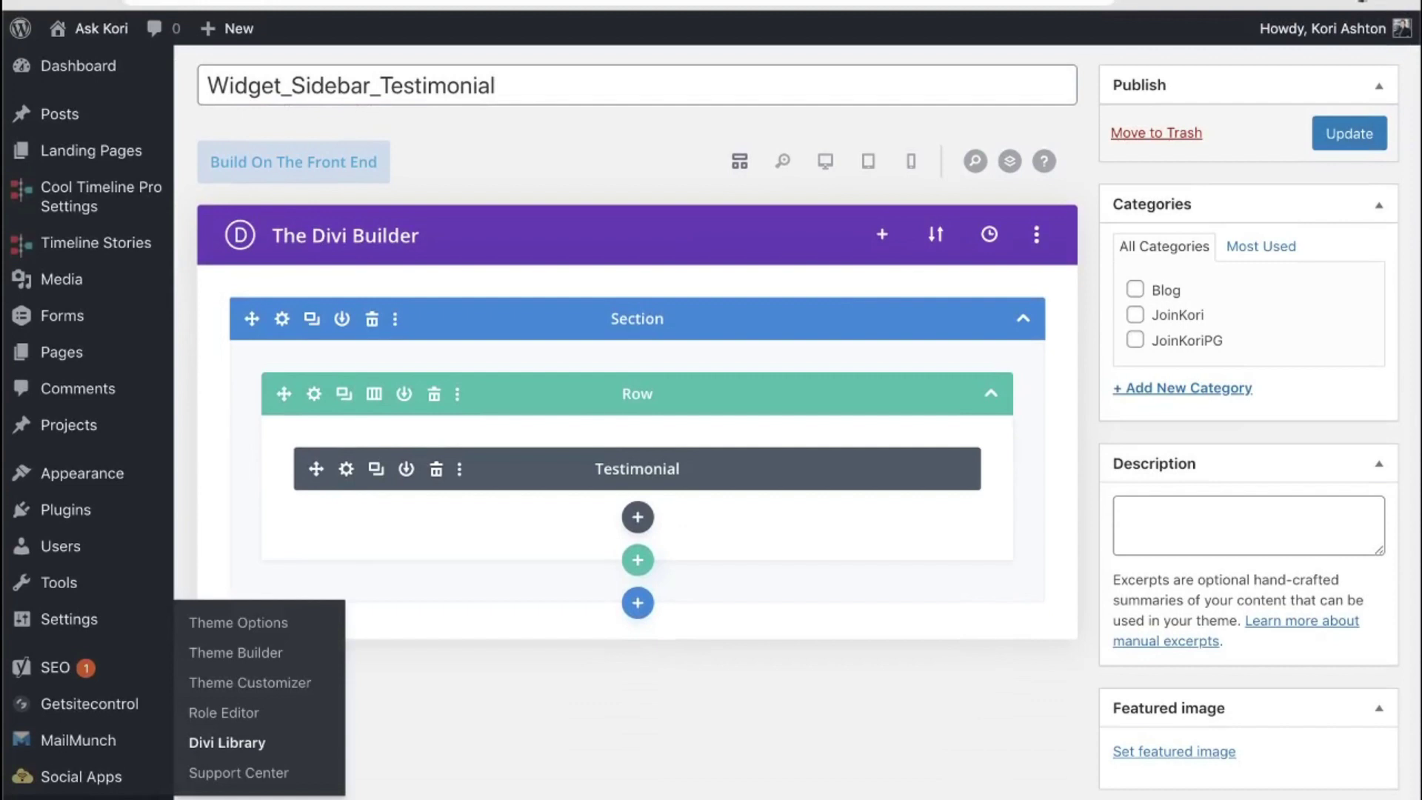
Step: Return to the Divi Library and read Widget_Sidebar_Testimonial's post ID, 12889
click(220, 743)
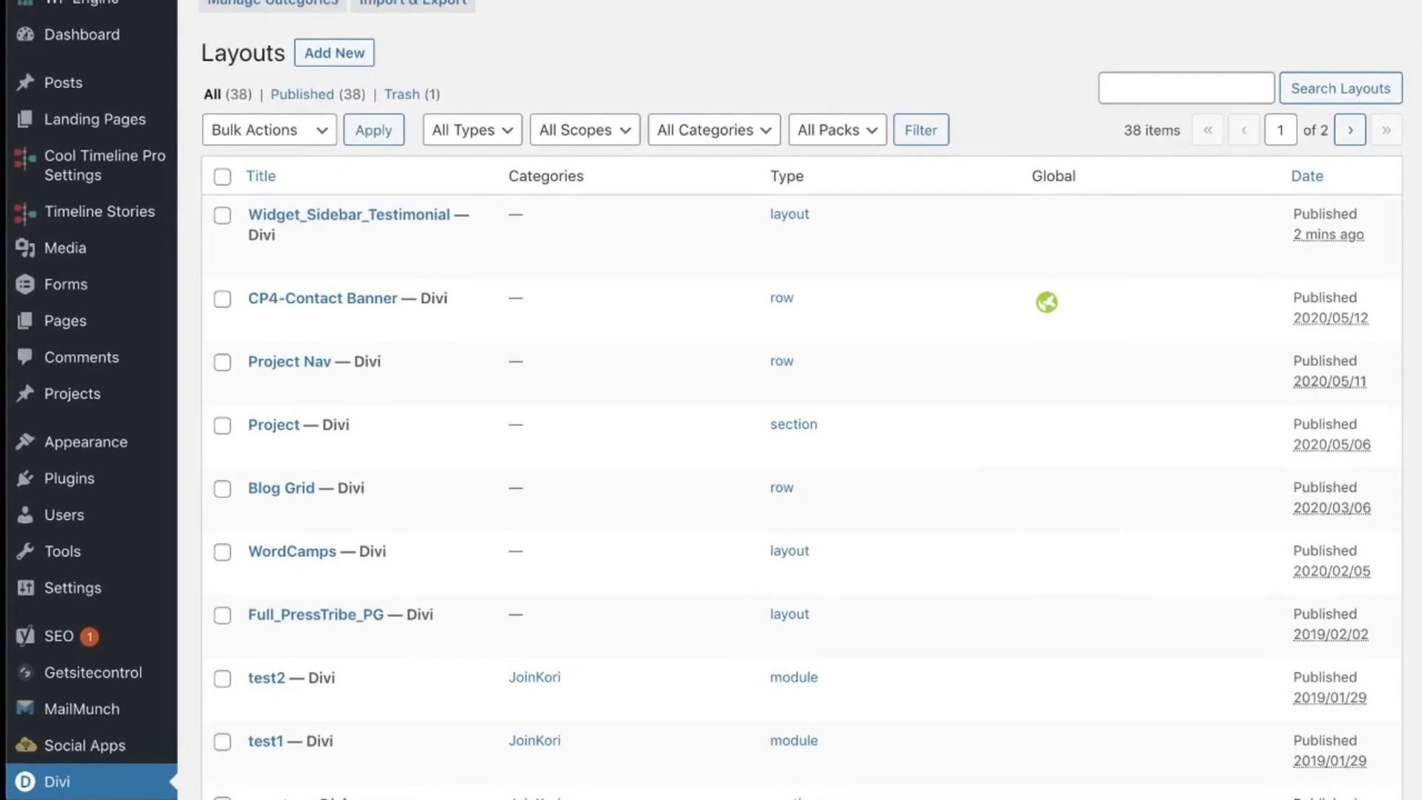
scroll(655, 440, down, 10)
scroll(656, 440, up, 10)
mouse_move(316, 214)
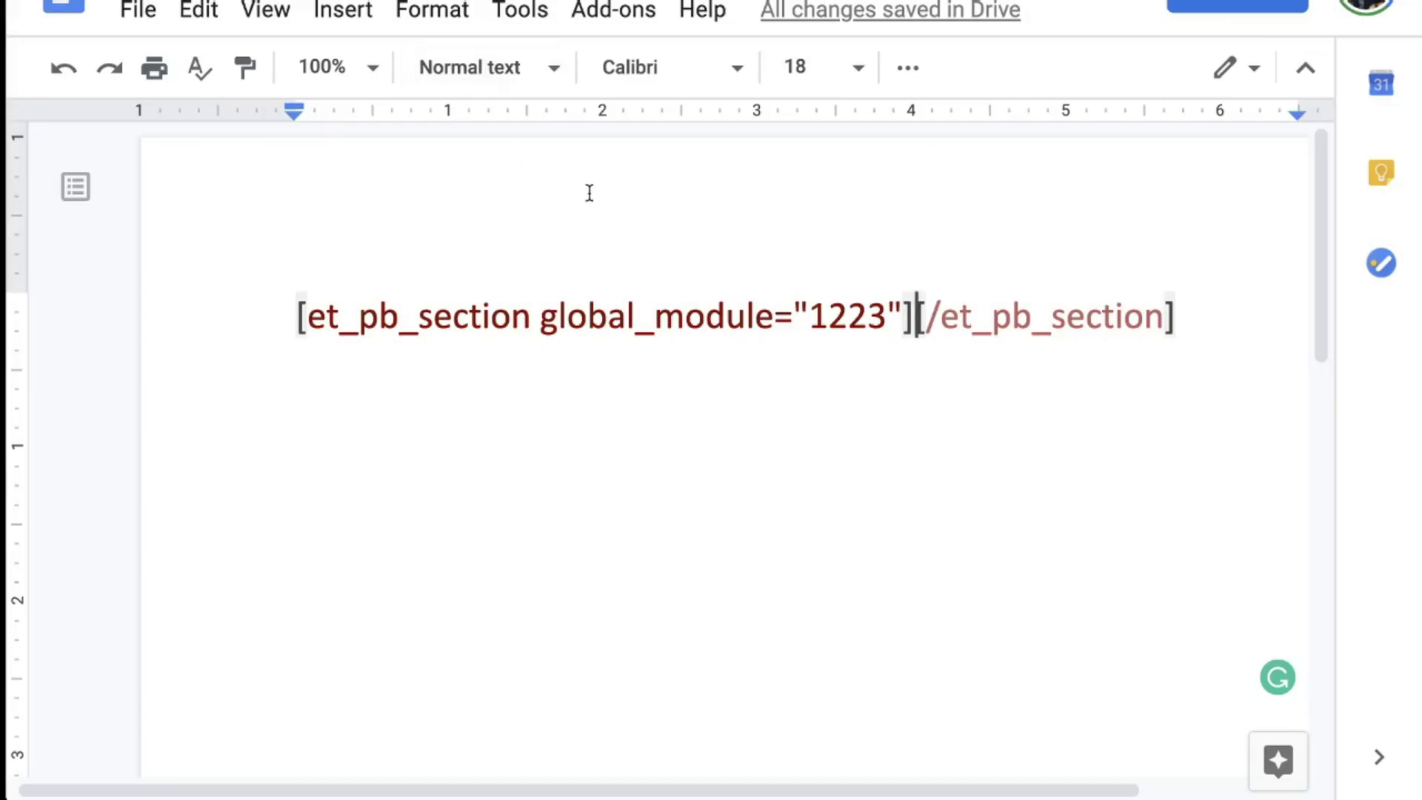
Step: Change the shortcode's global_module ID to 12889 and select the whole shortcode for copying
click(888, 315)
key(BackSpace)
key(BackSpace)
text(889)
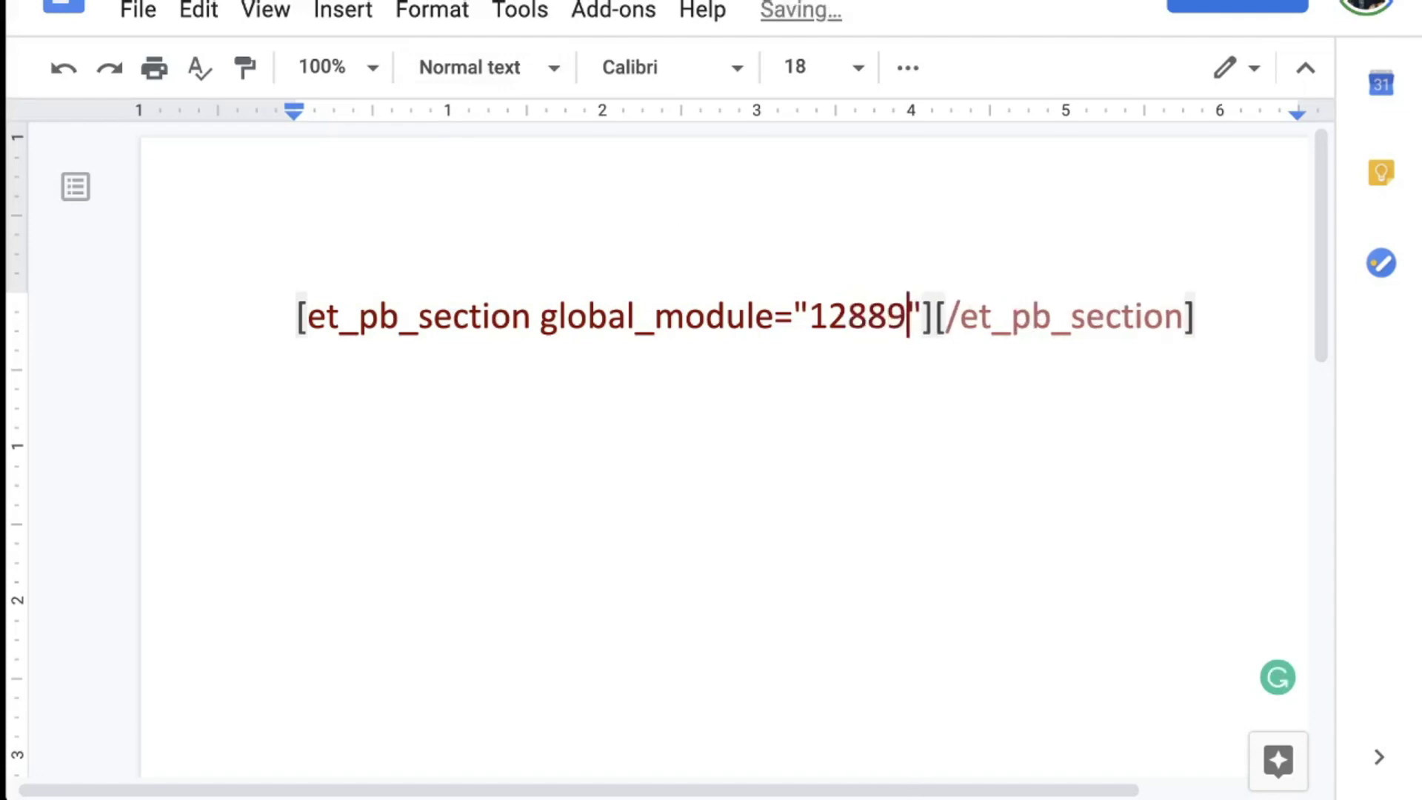
drag(811, 316, 904, 316)
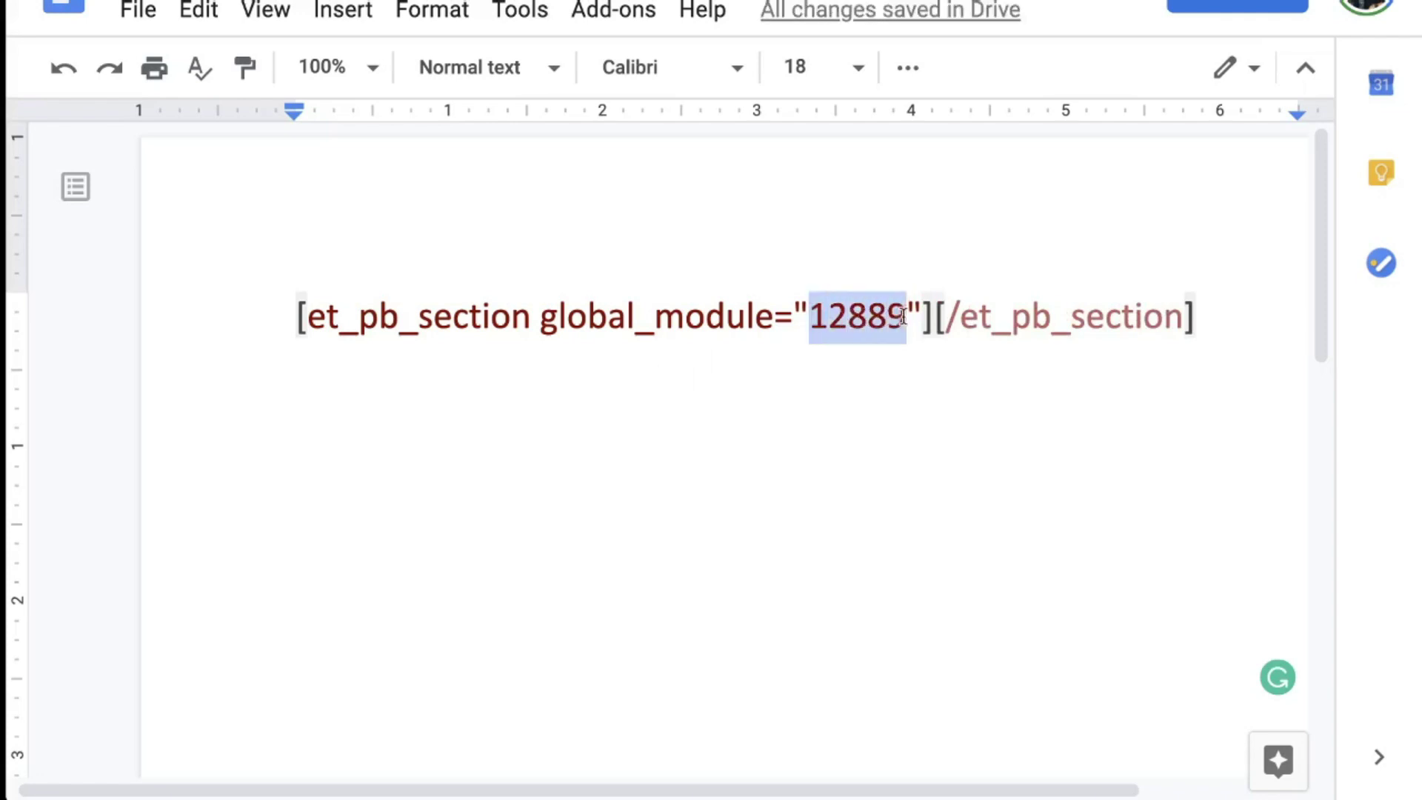
click(864, 417)
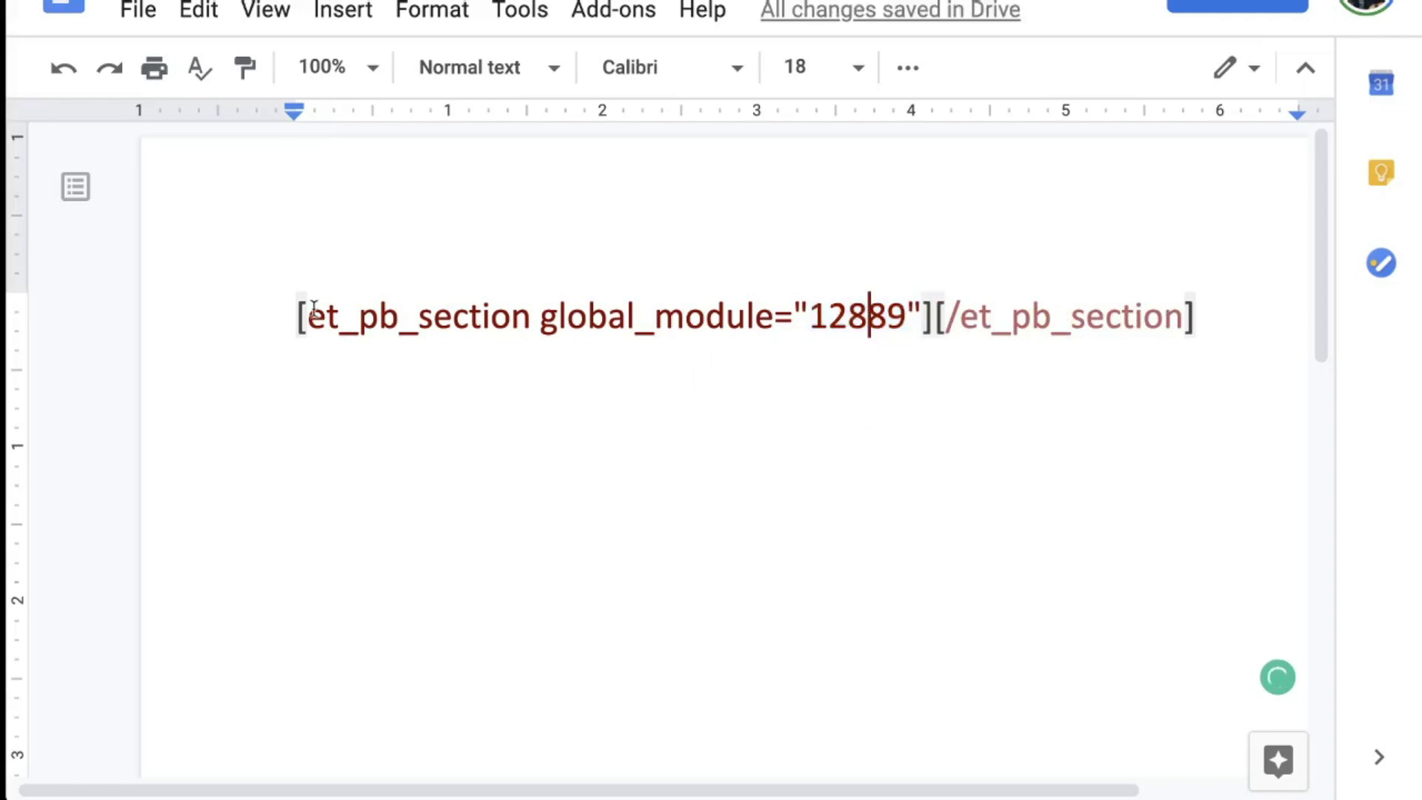
drag(265, 314, 1206, 292)
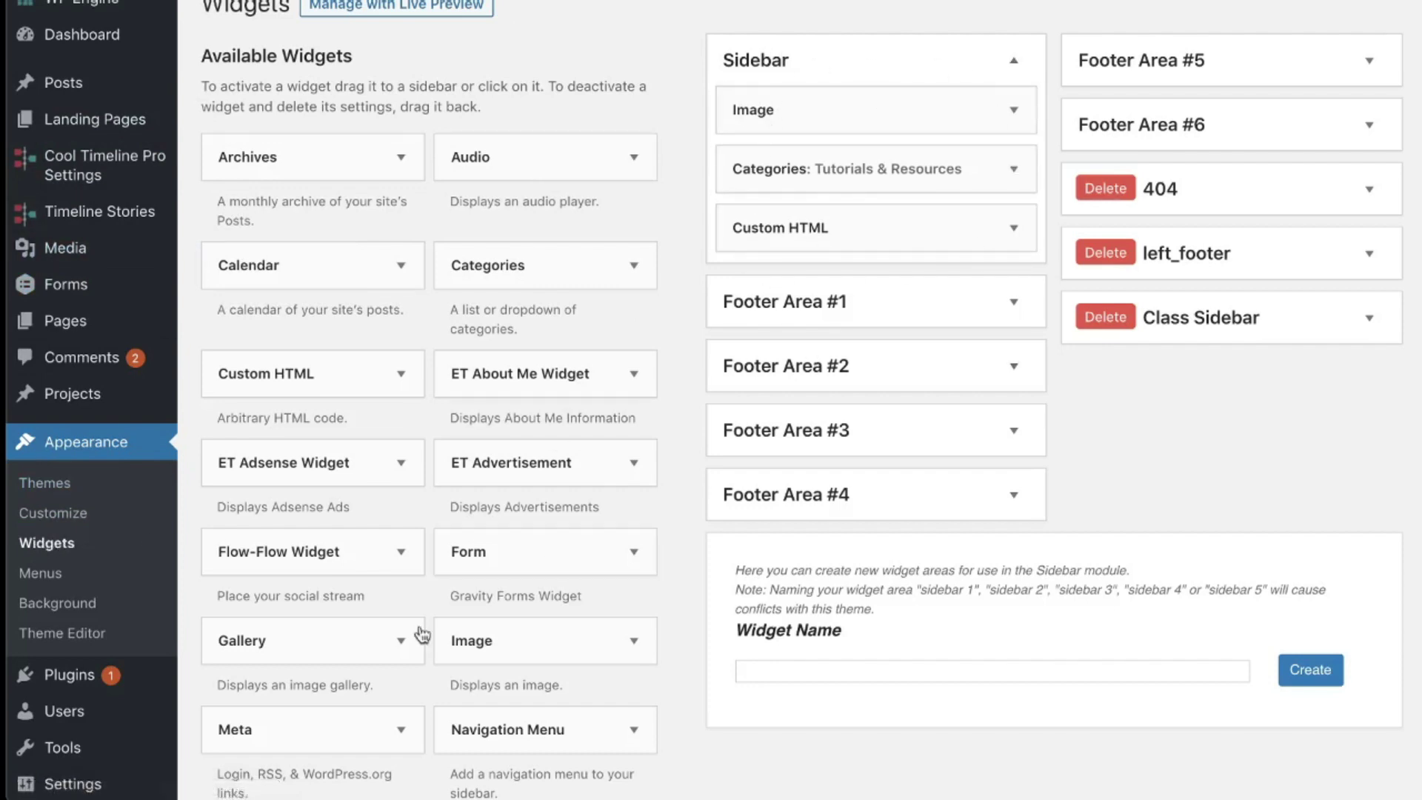
Step: Add a Text widget to the Sidebar
scroll(408, 589, down, 3)
scroll(410, 592, down, 5)
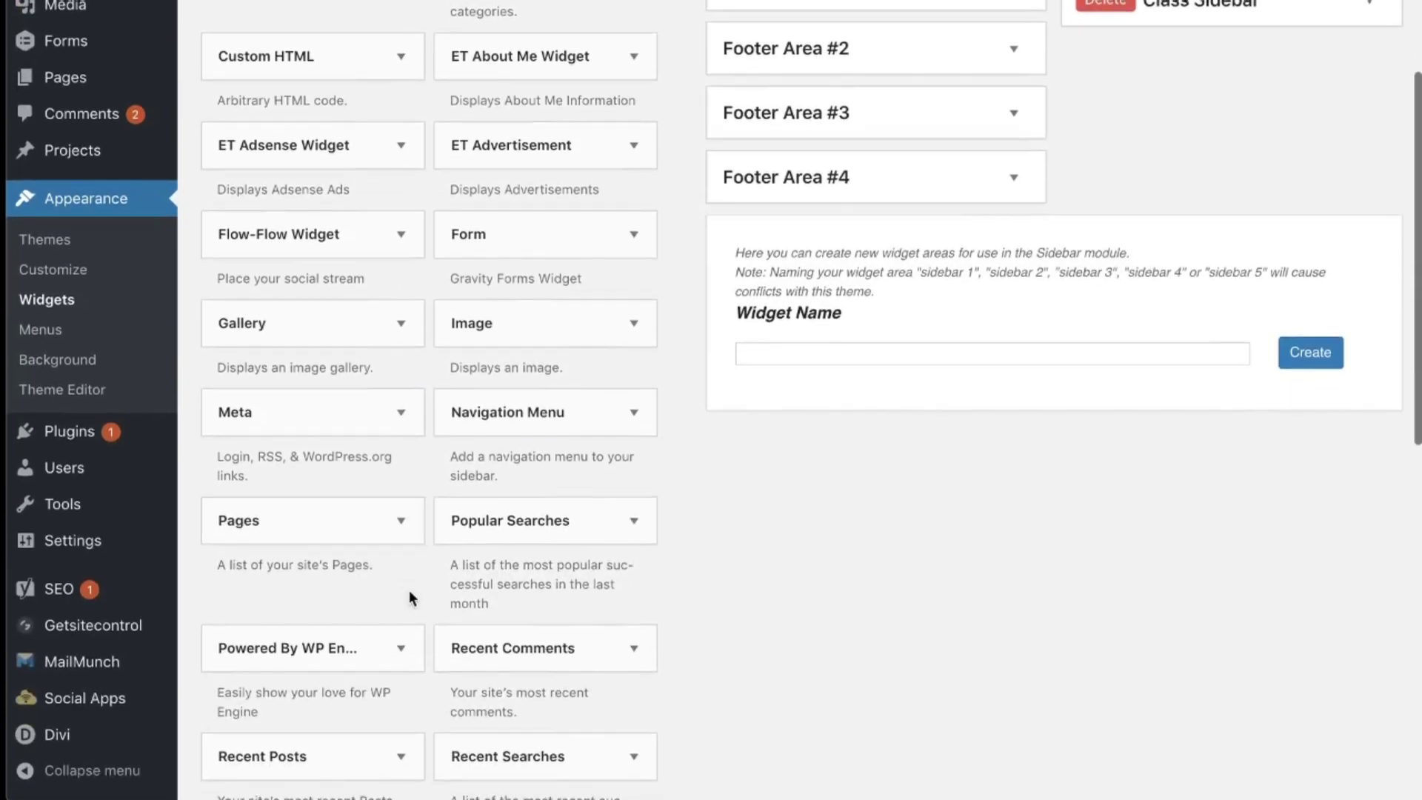
scroll(422, 658, down, 3)
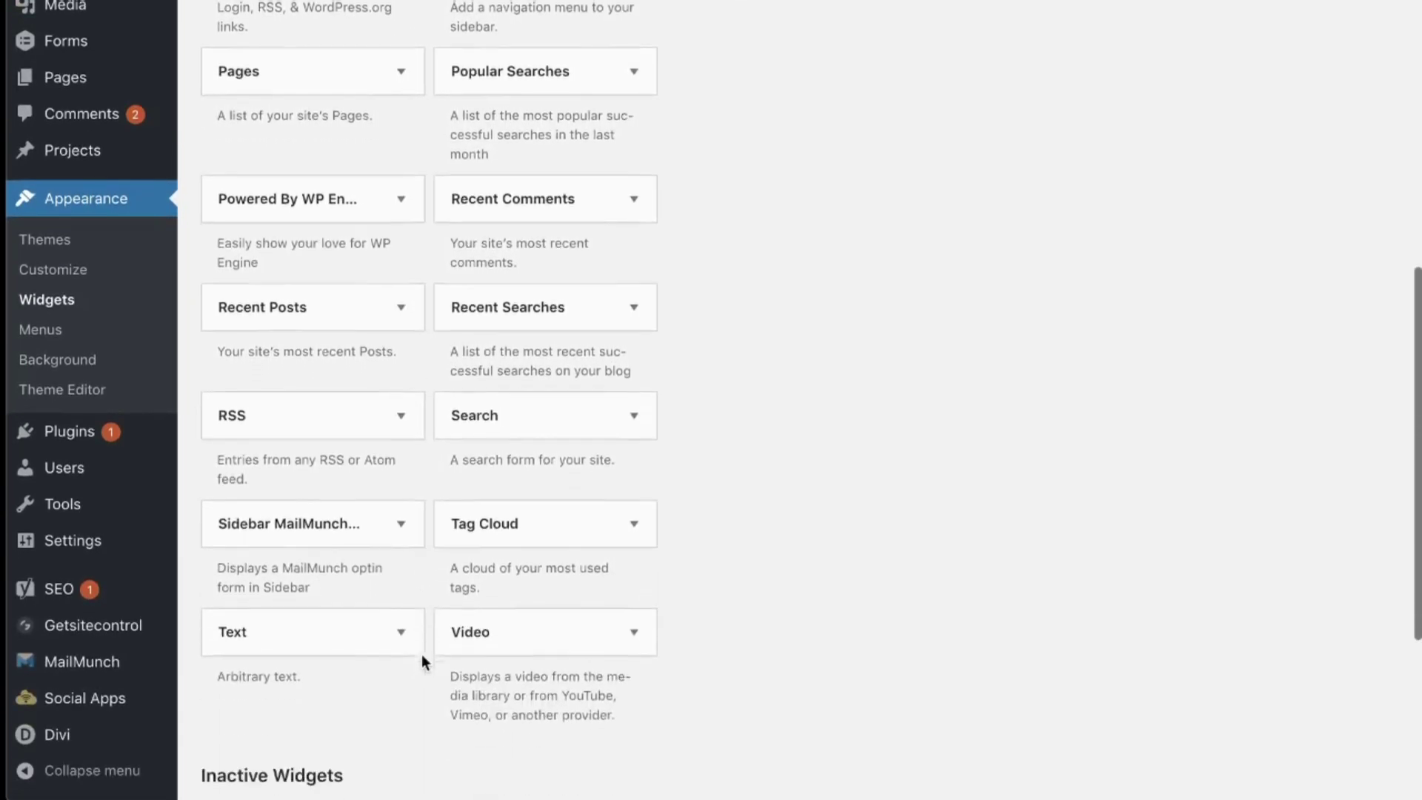
click(400, 576)
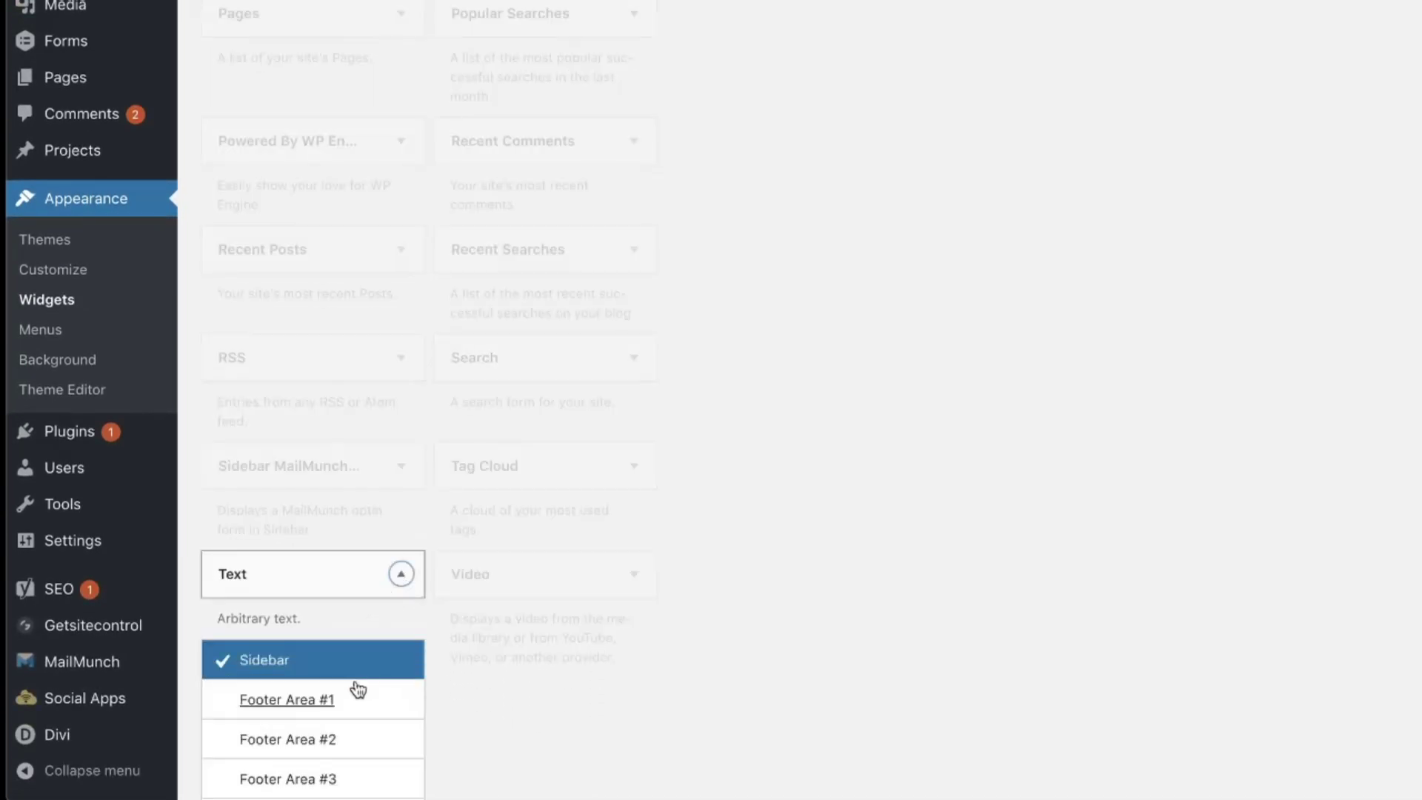
scroll(337, 670, down, 1)
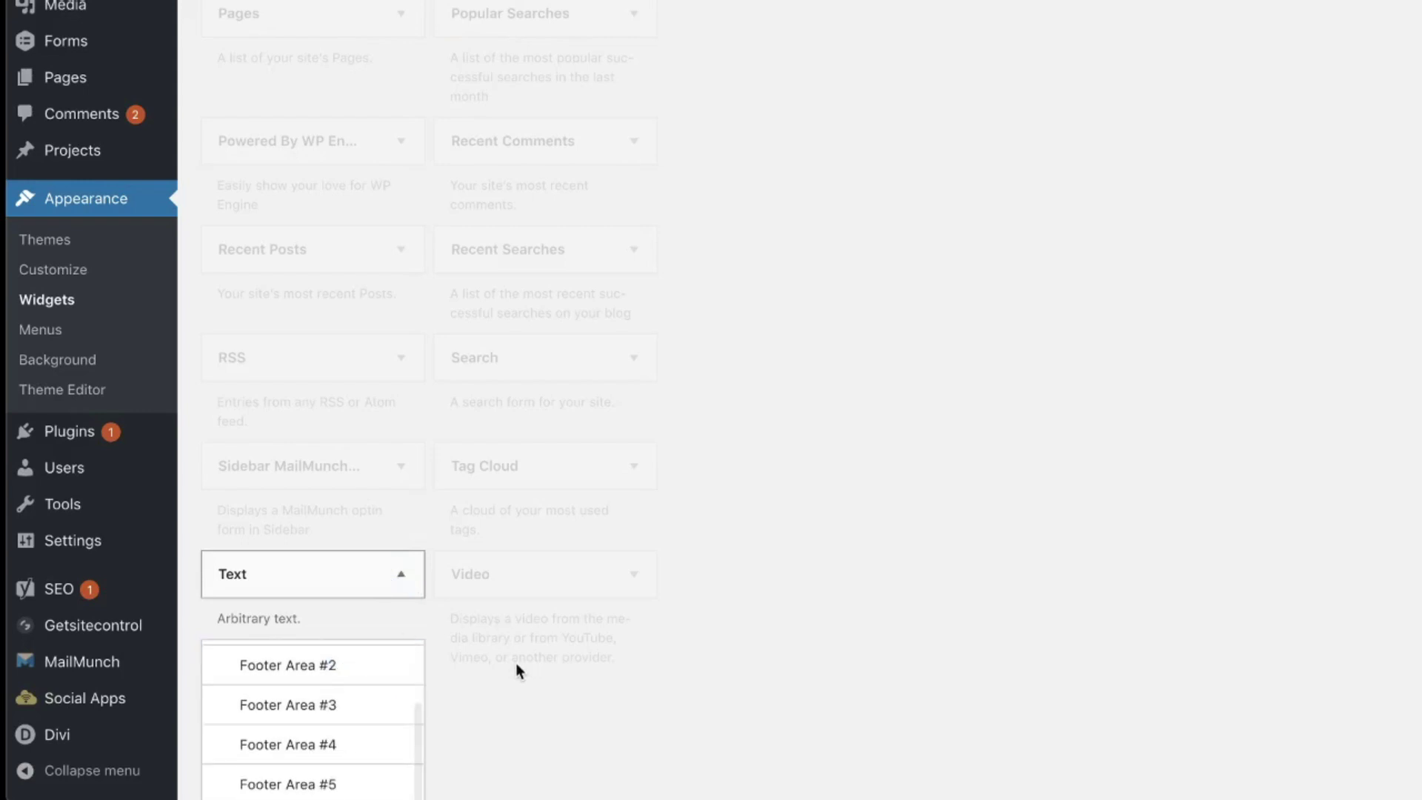
scroll(517, 677, down, 3)
click(359, 765)
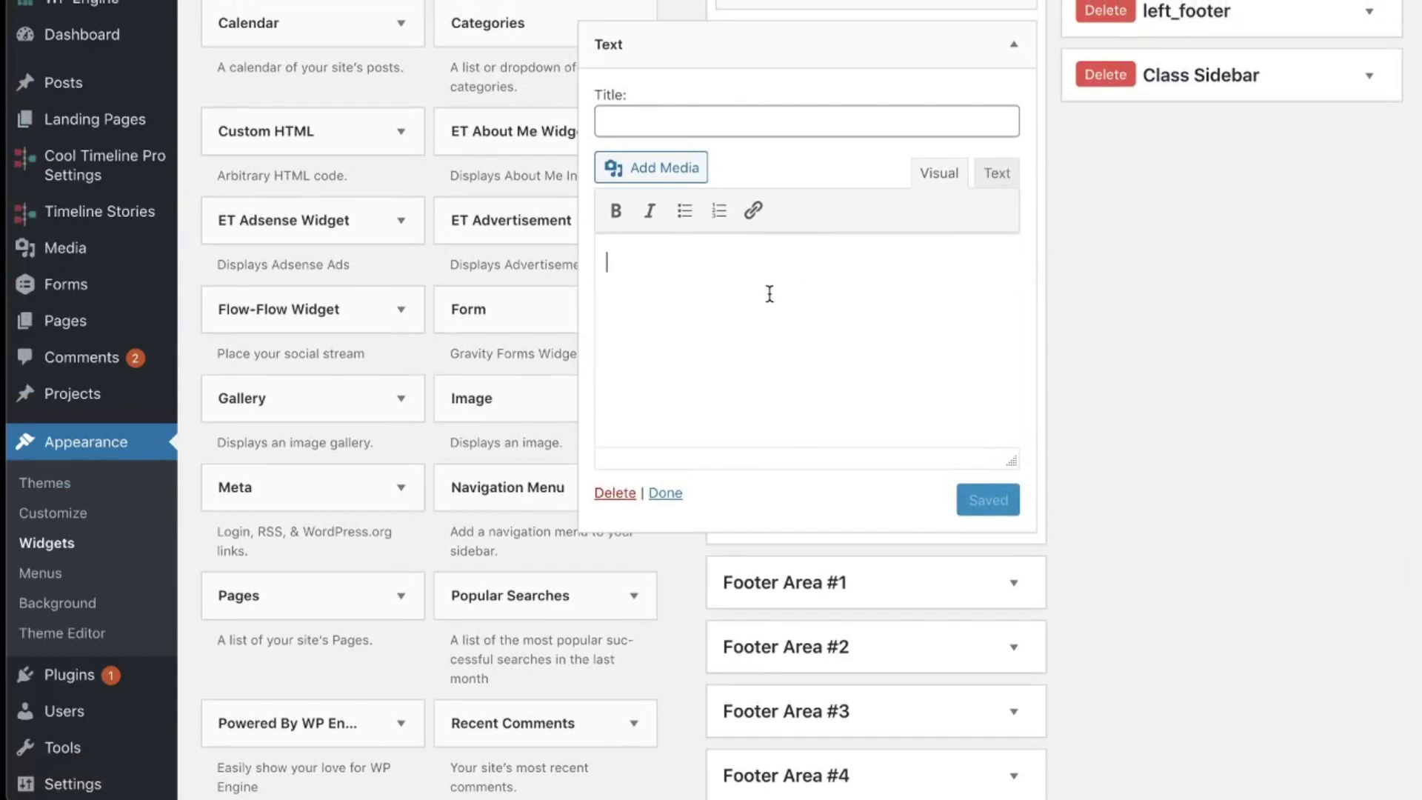
Step: Paste [et_pb_section global_module="12889"][/et_pb_section] into the widget's Text mode and save it
click(996, 173)
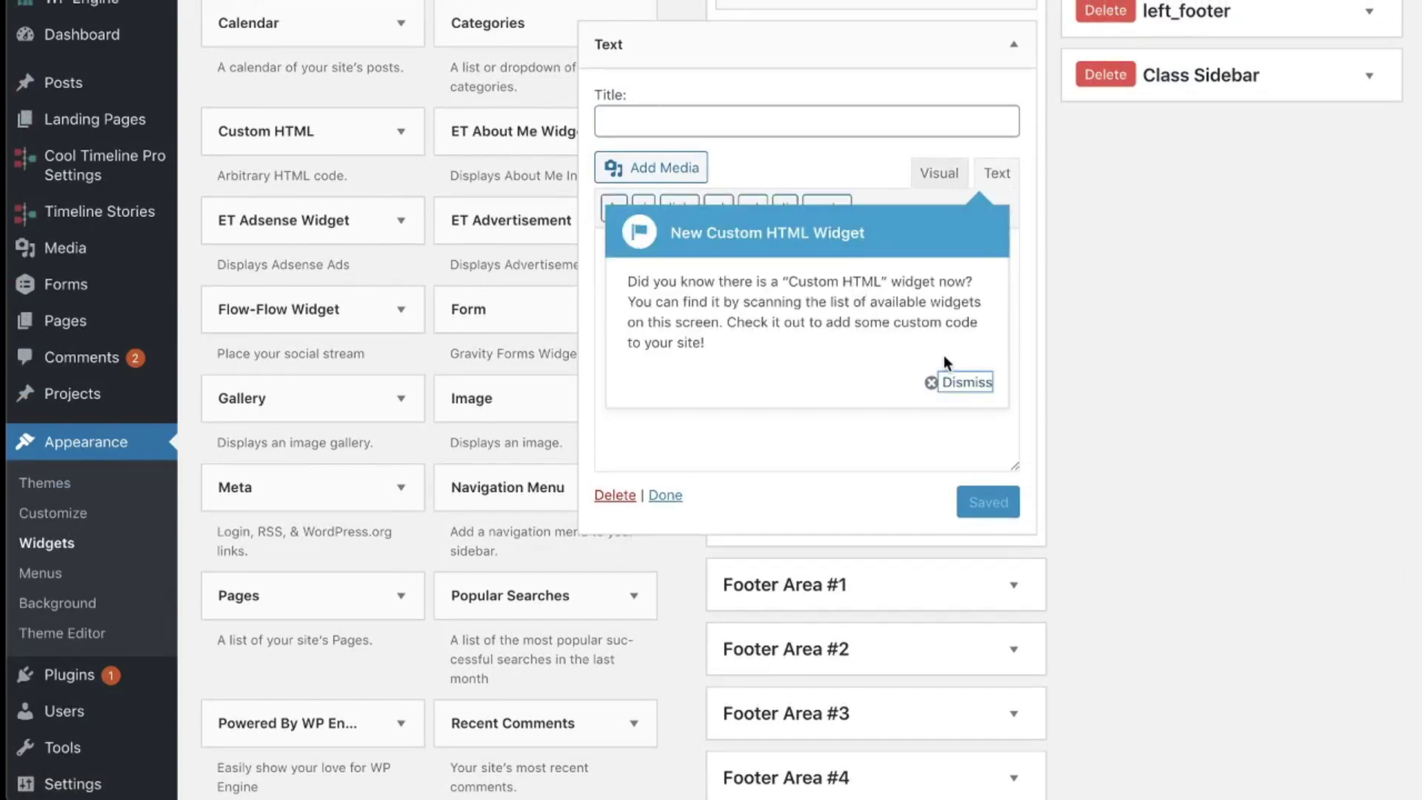
click(963, 381)
text([et_pb_section global_module="12889"] [/et_pb_section])
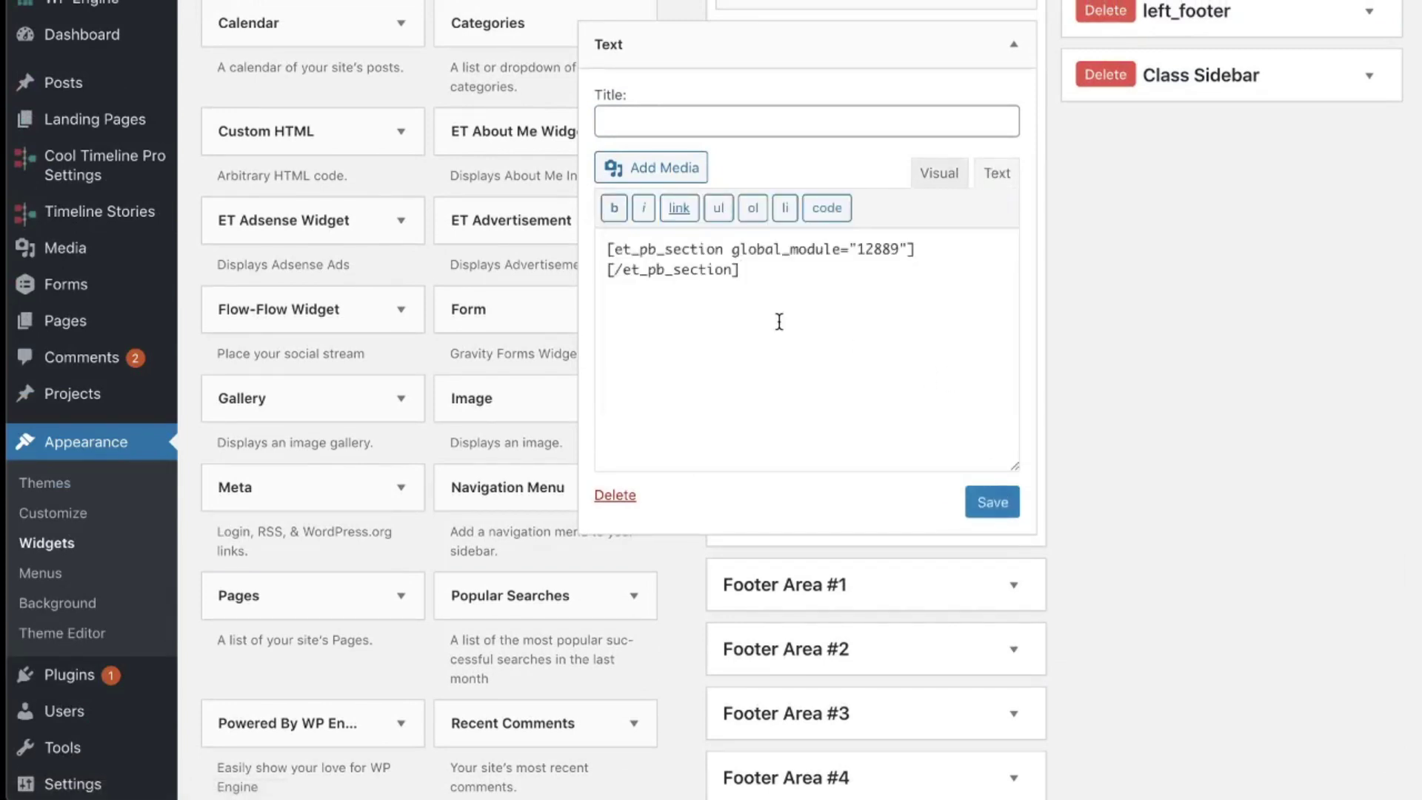
click(671, 127)
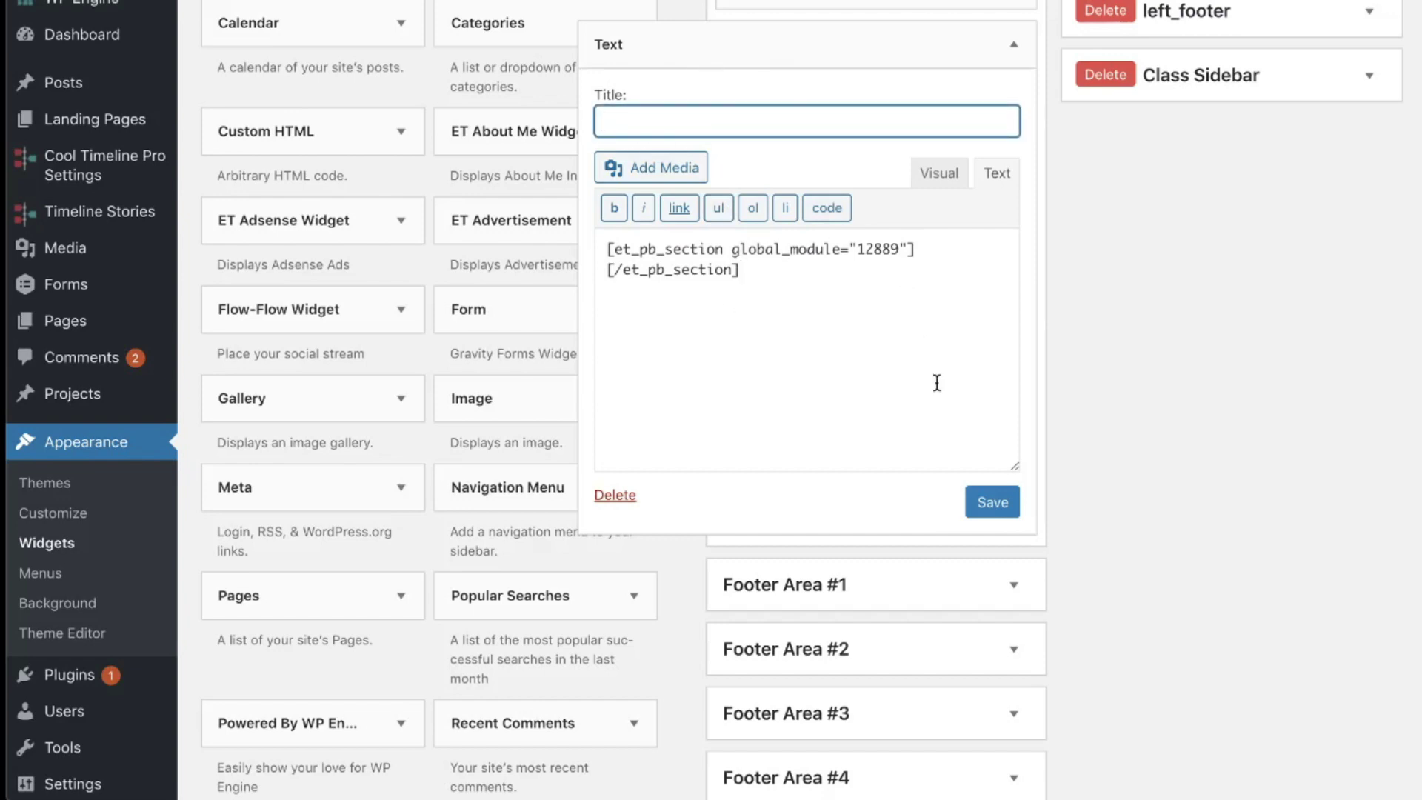
click(996, 505)
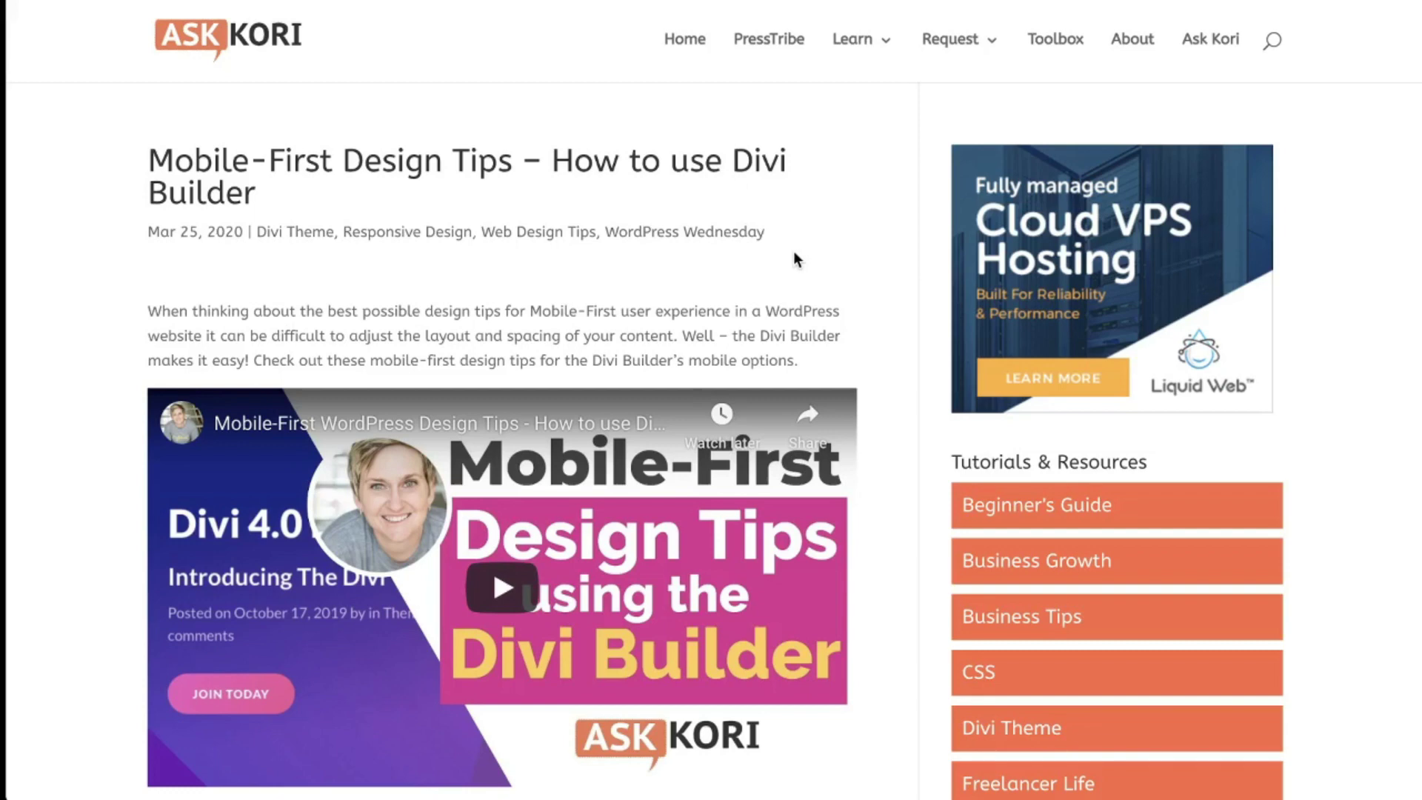
Step: Reload the Mobile-First Design Tips post to show the testimonial widget atop the sidebar
key(ctrl+r)
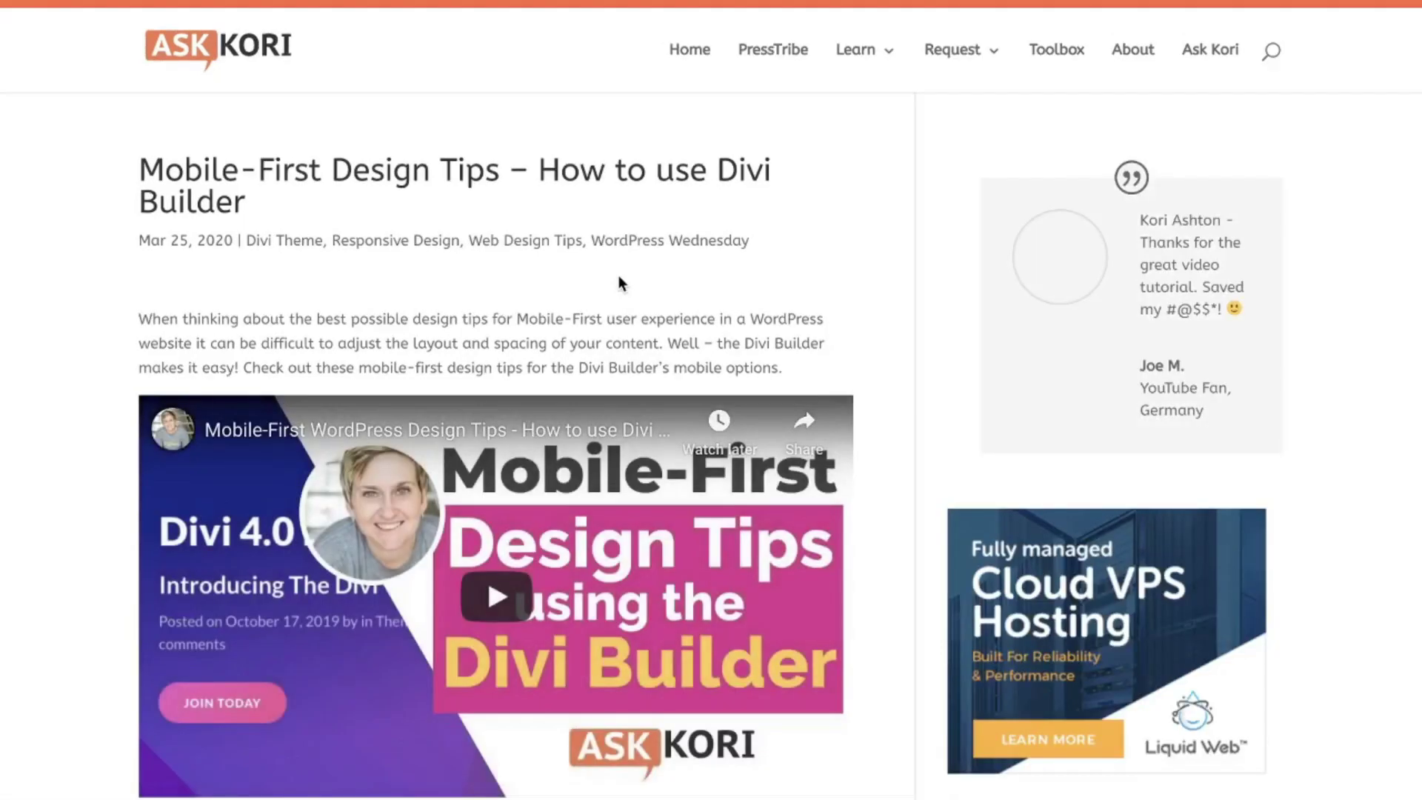